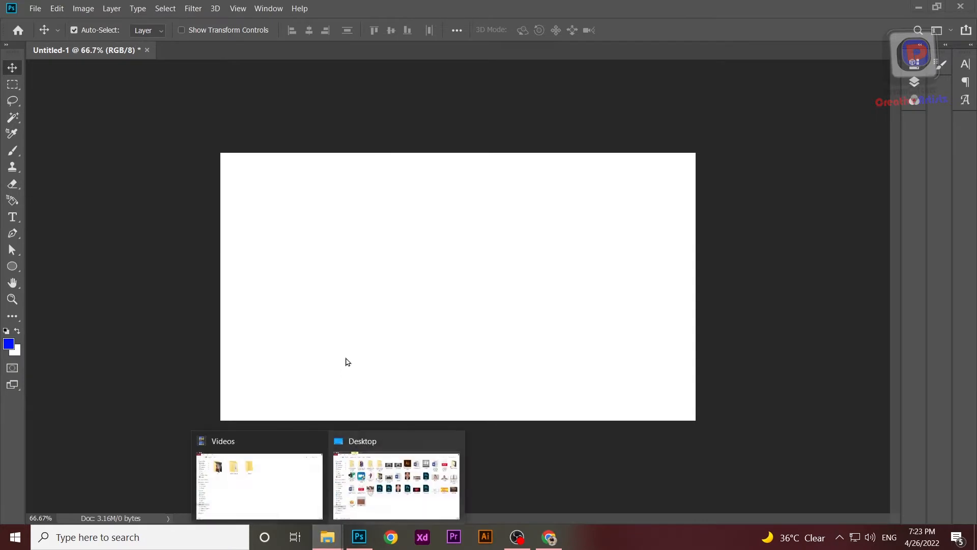
# Step: Place the brick wall image in the document and stretch it on all sides to cover the whole canvas
pyautogui.moveTo(221, 393); pyautogui.dragTo(336, 336)
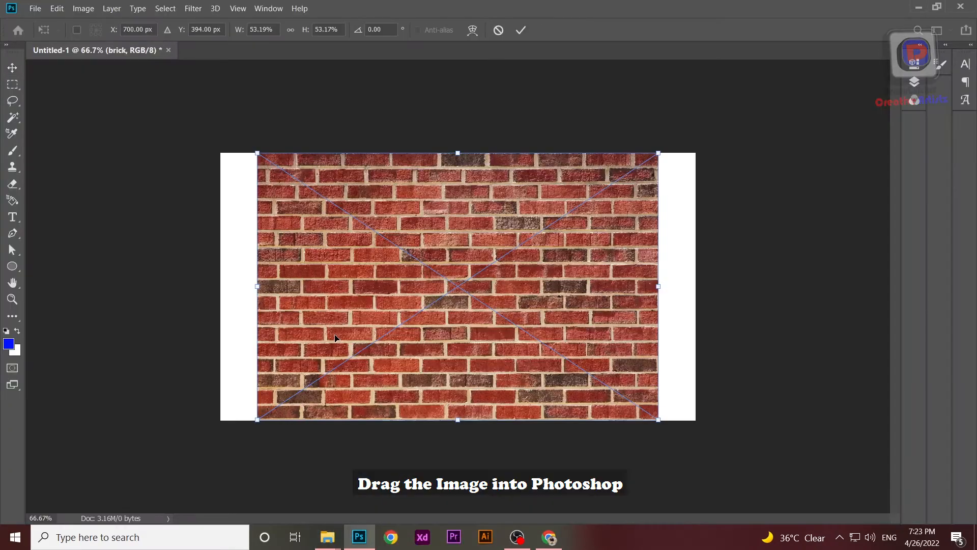
pyautogui.moveTo(469, 308); pyautogui.dragTo(432, 308)
pyautogui.moveTo(620, 287); pyautogui.dragTo(706, 286)
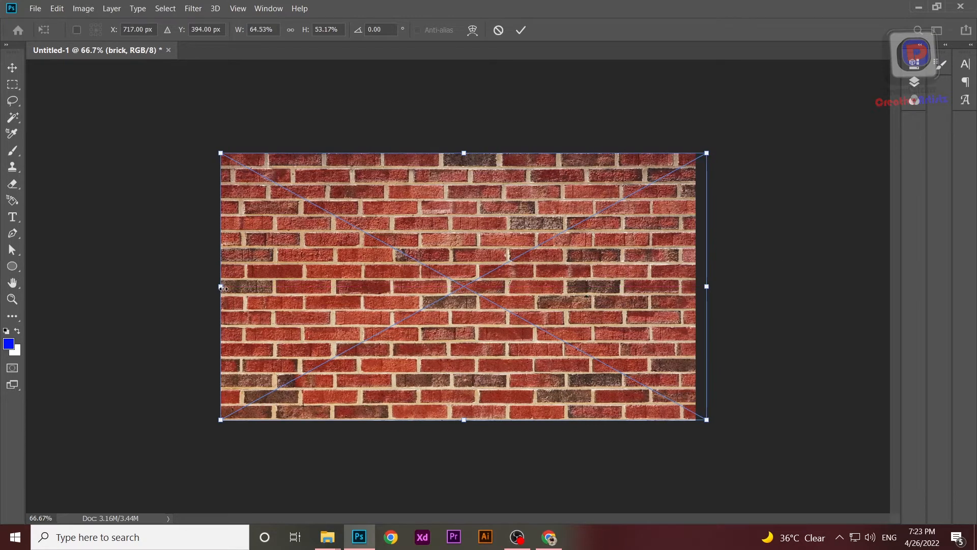
pyautogui.moveTo(223, 288); pyautogui.dragTo(217, 288)
pyautogui.moveTo(464, 153); pyautogui.dragTo(461, 147)
pyautogui.moveTo(461, 419); pyautogui.dragTo(464, 430)
pyautogui.press('Return')
# Step: Copy the handwritten signature image from the browser and paste it into the Photoshop document above the brick wall
pyautogui.moveTo(334, 547)
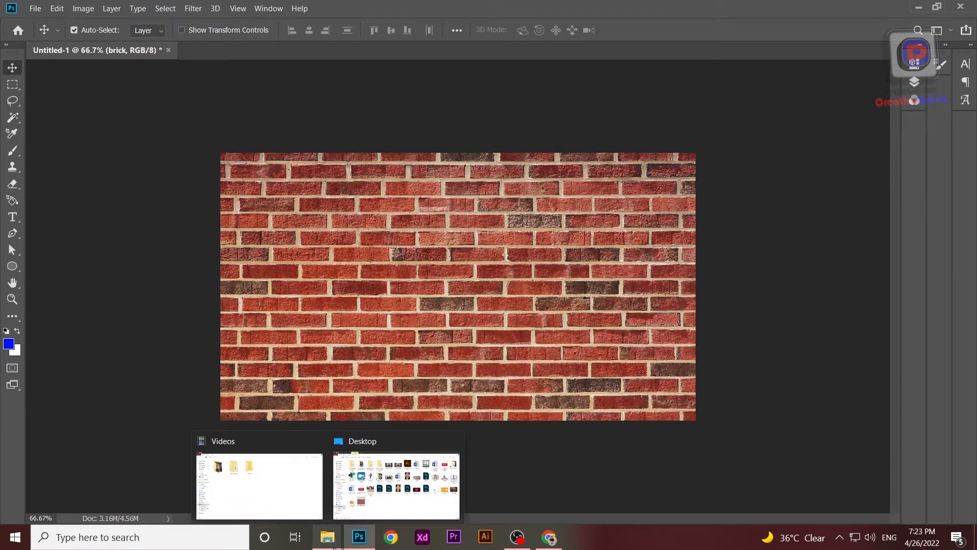
pyautogui.click(549, 537)
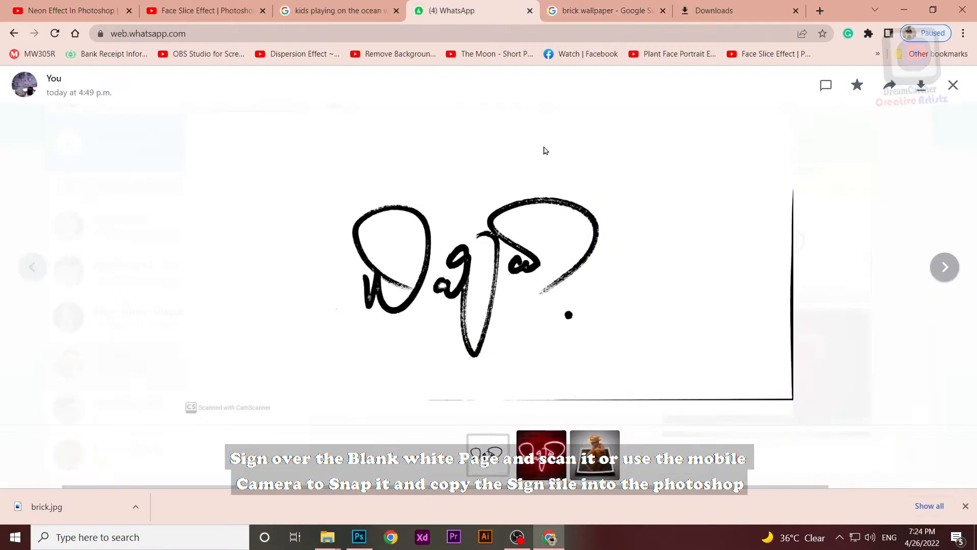
pyautogui.rightClick(571, 255)
pyautogui.click(611, 295)
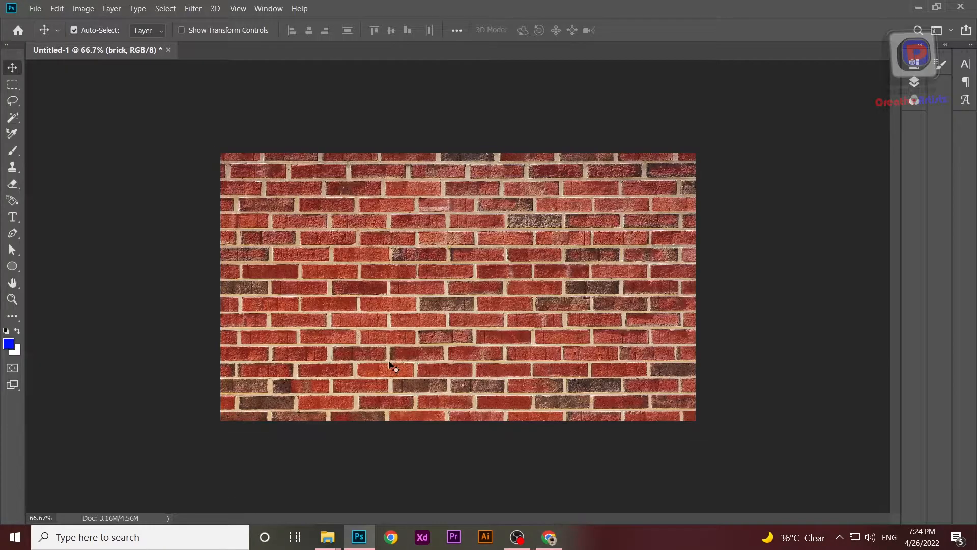
pyautogui.hotkey('ctrl', 'v')
# Step: Scale the pasted signature image to 43.44% and centre it over the brick wall
pyautogui.hotkey('ctrl', 't')
pyautogui.moveTo(219, 154)
pyautogui.mouseDown()
pyautogui.moveTo(593, 343)
pyautogui.moveTo(275, 182)
pyautogui.moveTo(268, 200)
pyautogui.moveTo(250, 163)
pyautogui.moveTo(395, 230)
pyautogui.mouseUp()
pyautogui.moveTo(588, 329)
pyautogui.mouseDown()
pyautogui.moveTo(488, 289)
pyautogui.moveTo(460, 288)
pyautogui.mouseUp()
pyautogui.click(139, 308)
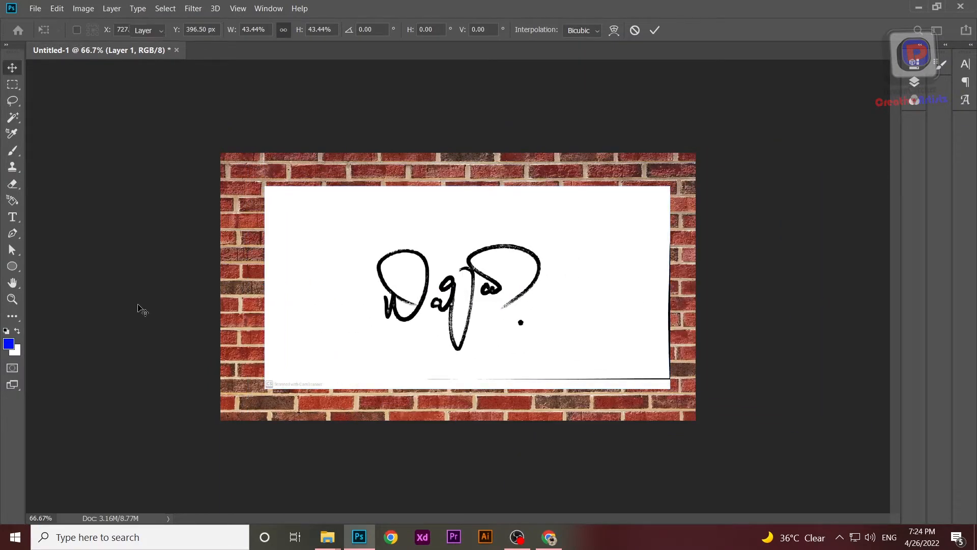
# Step: Marquee-select a rectangle around the signature, delete everything outside it from the layer, and deselect
pyautogui.press('m')
pyautogui.moveTo(578, 224); pyautogui.dragTo(371, 356)
pyautogui.hotkey('ctrl', 'shift', 'i')
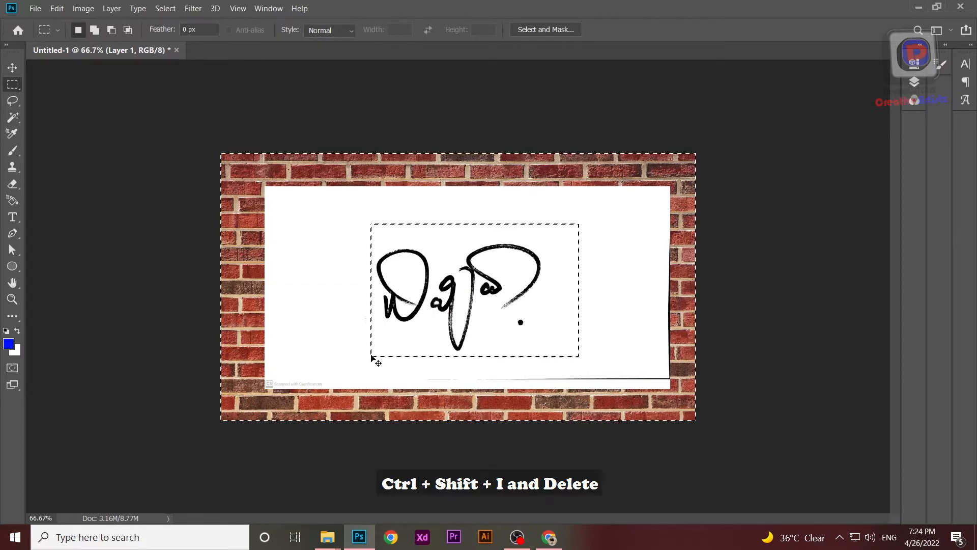
pyautogui.press('Delete')
pyautogui.hotkey('ctrl', 'd')
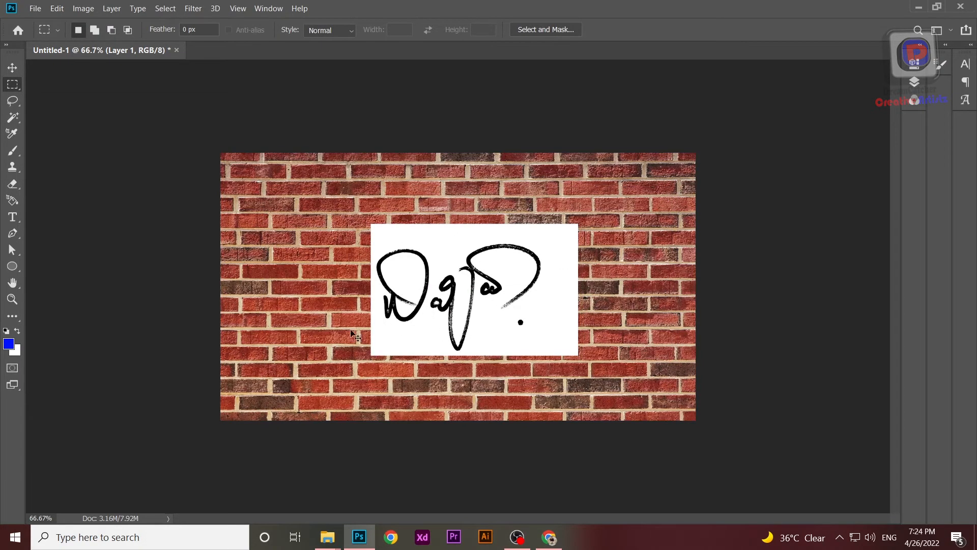
# Step: Hide the brick layer so the signature sits on the white background
pyautogui.click(915, 82)
pyautogui.click(698, 153)
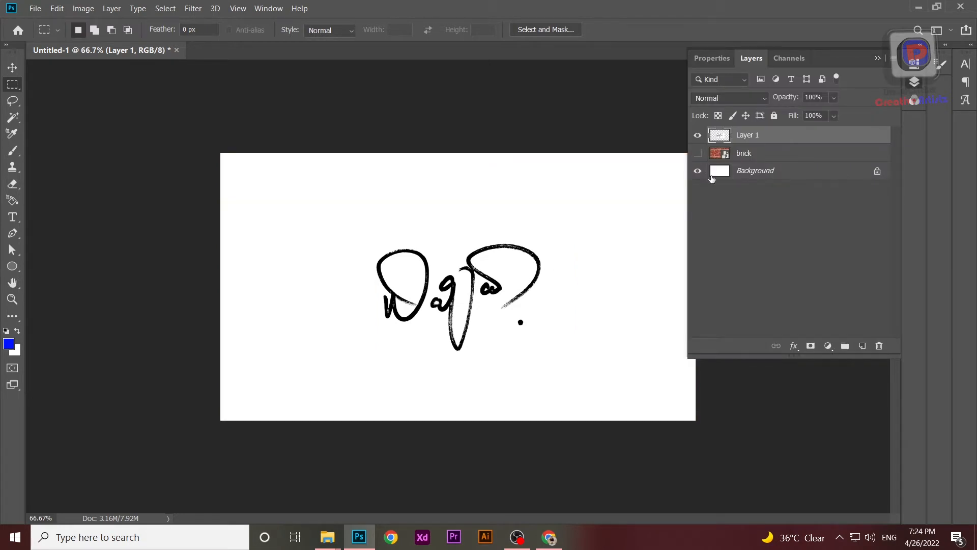
pyautogui.click(877, 59)
# Step: Select the black signature strokes with Color Range, using sampled colors, fuzziness 200 and range 100%
pyautogui.click(167, 9)
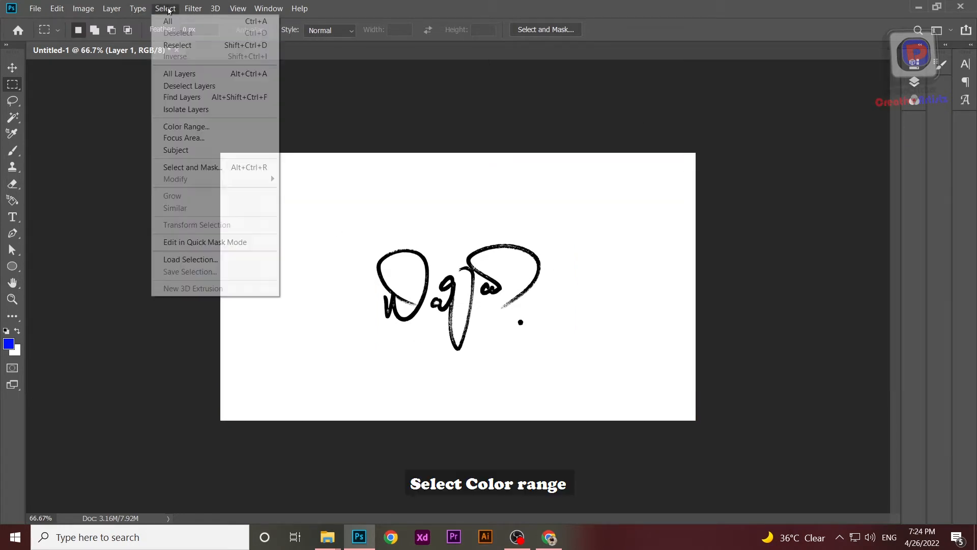
pyautogui.click(190, 129)
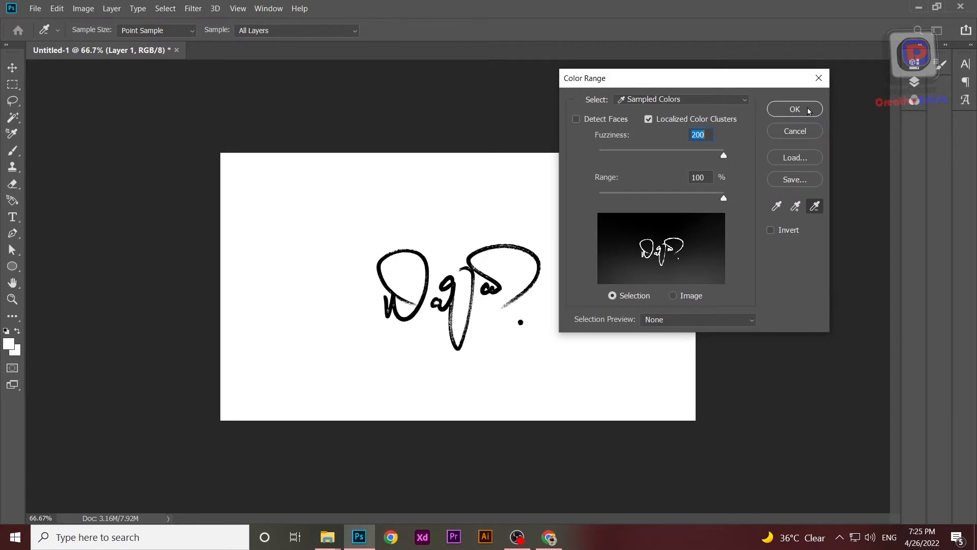
pyautogui.click(801, 106)
pyautogui.scroll(3, 484, 287)
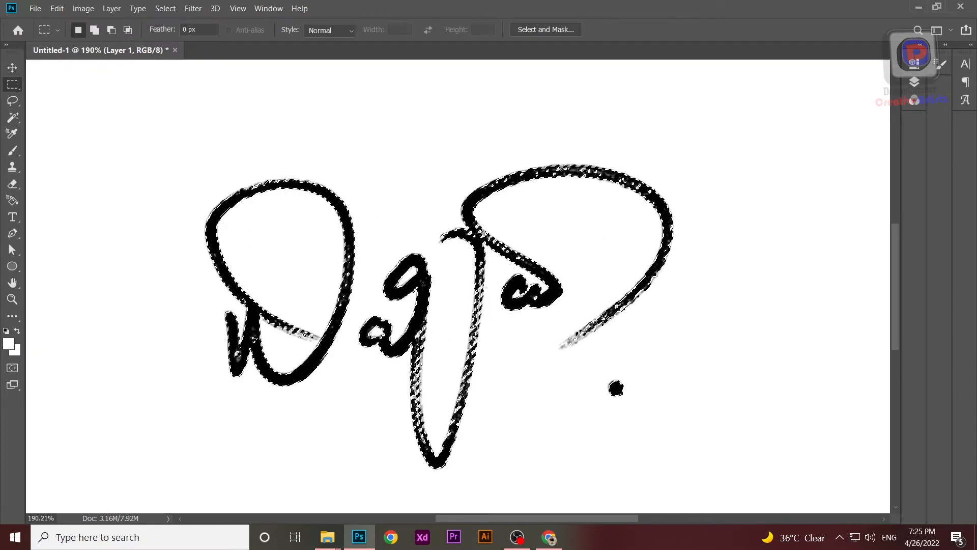
# Step: Add a layer mask to Layer 1 from the selection and open the mask in Select and Mask
pyautogui.click(915, 83)
pyautogui.rightClick(743, 141)
pyautogui.click(719, 228)
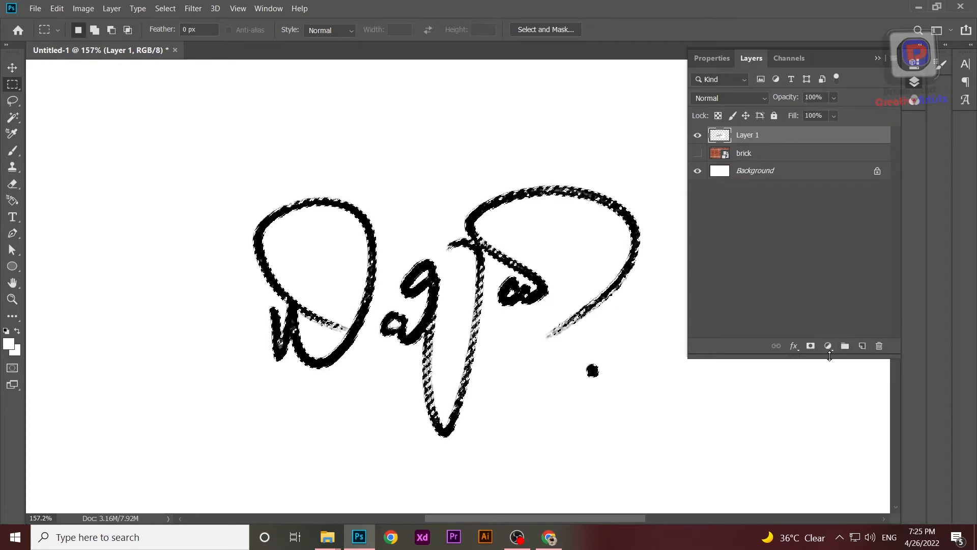
pyautogui.click(811, 352)
pyautogui.rightClick(758, 137)
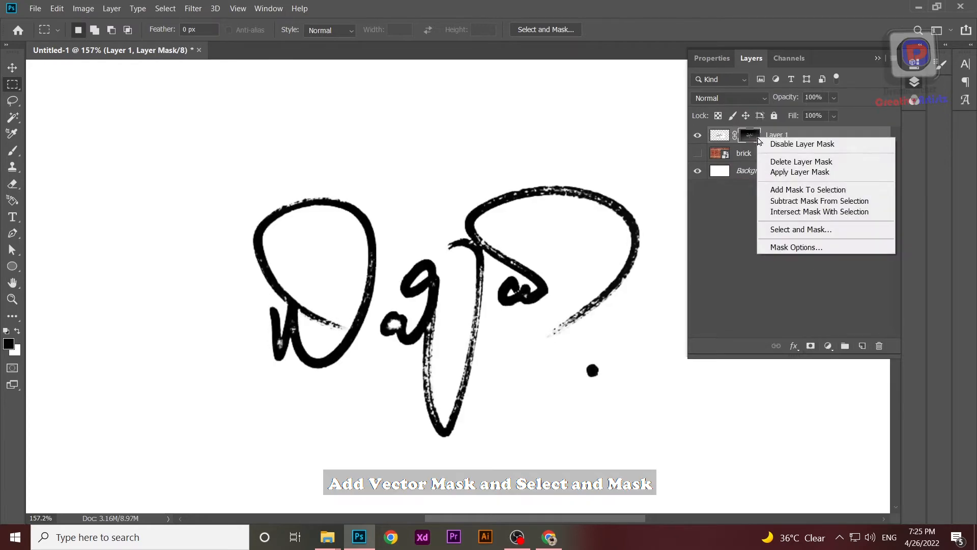
pyautogui.click(792, 228)
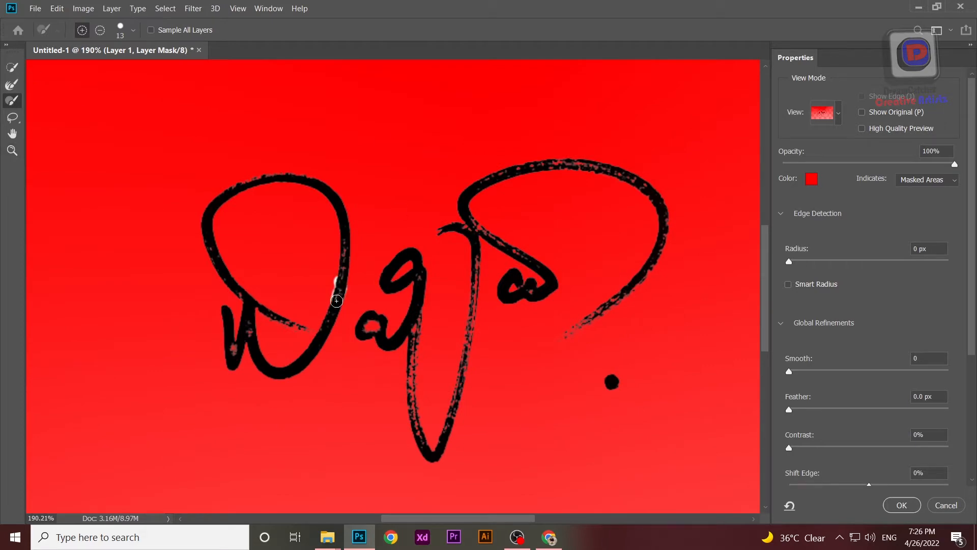
pyautogui.hotkey('ctrl', 'z')
pyautogui.scroll(5, 352, 256)
pyautogui.moveTo(351, 269); pyautogui.dragTo(340, 283)
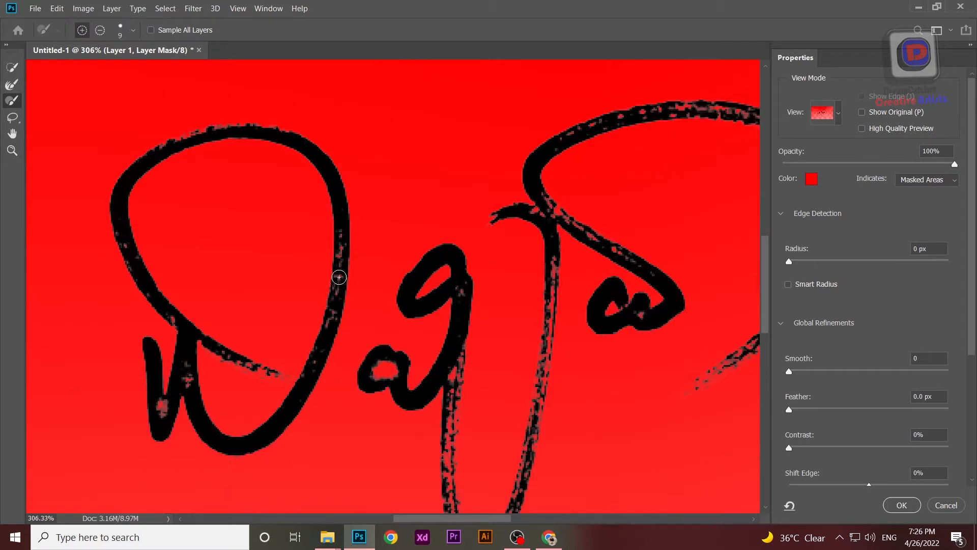
pyautogui.scroll(5, 341, 250)
pyautogui.moveTo(341, 241); pyautogui.dragTo(344, 244)
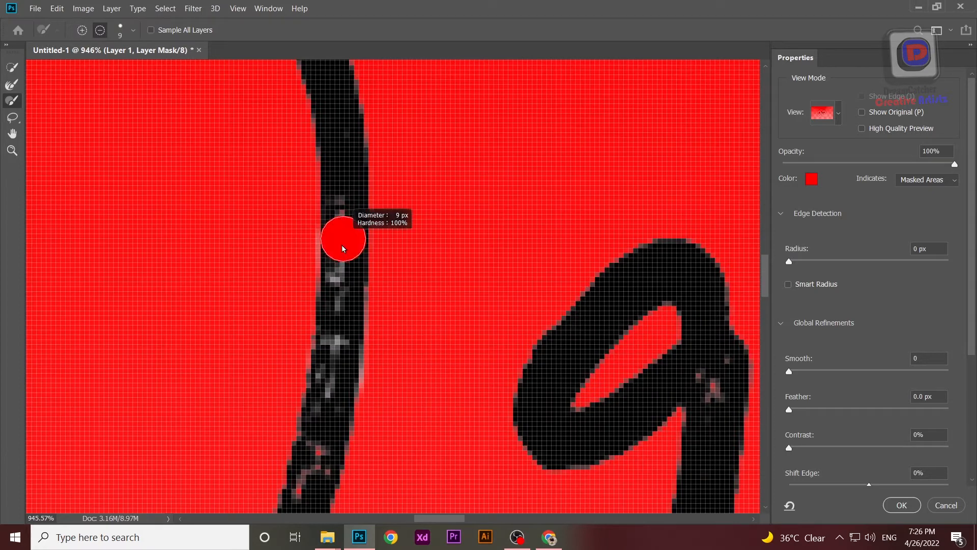
pyautogui.moveTo(320, 314); pyautogui.dragTo(308, 315)
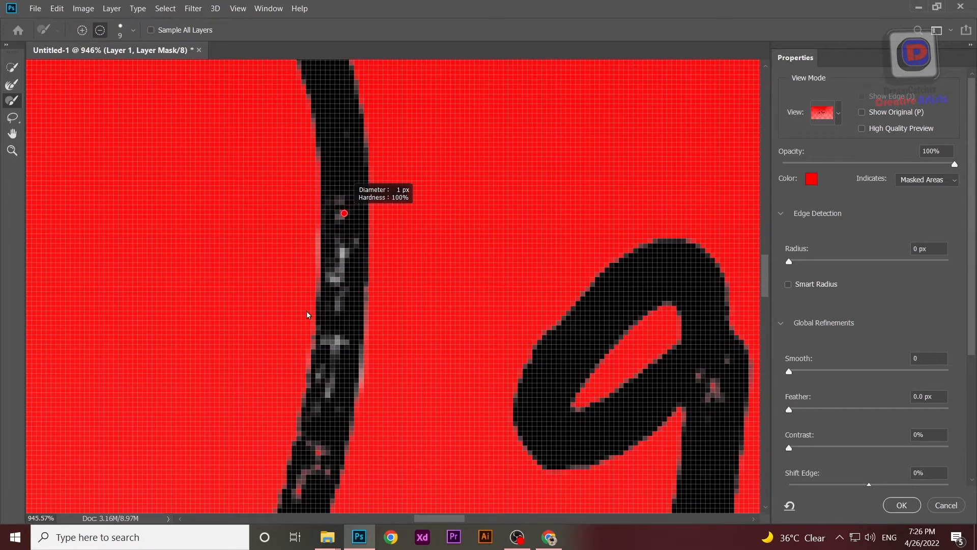
pyautogui.moveTo(358, 256)
pyautogui.mouseDown()
pyautogui.moveTo(380, 280)
pyautogui.moveTo(368, 280)
pyautogui.mouseUp()
# Step: Set the brush to 8 px size, 9% hardness and a 36° angle
pyautogui.rightClick(344, 204)
pyautogui.click(378, 232)
pyautogui.click(371, 263)
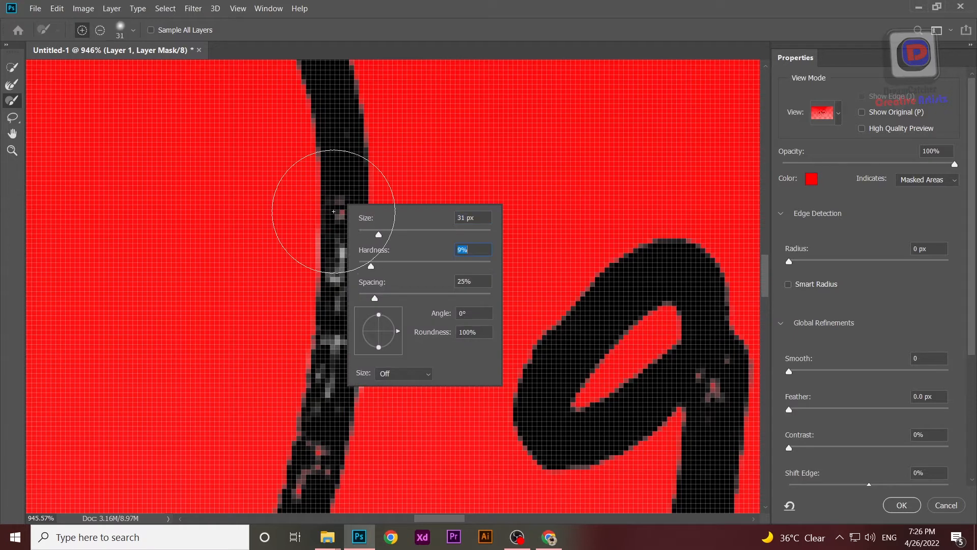
pyautogui.click(371, 232)
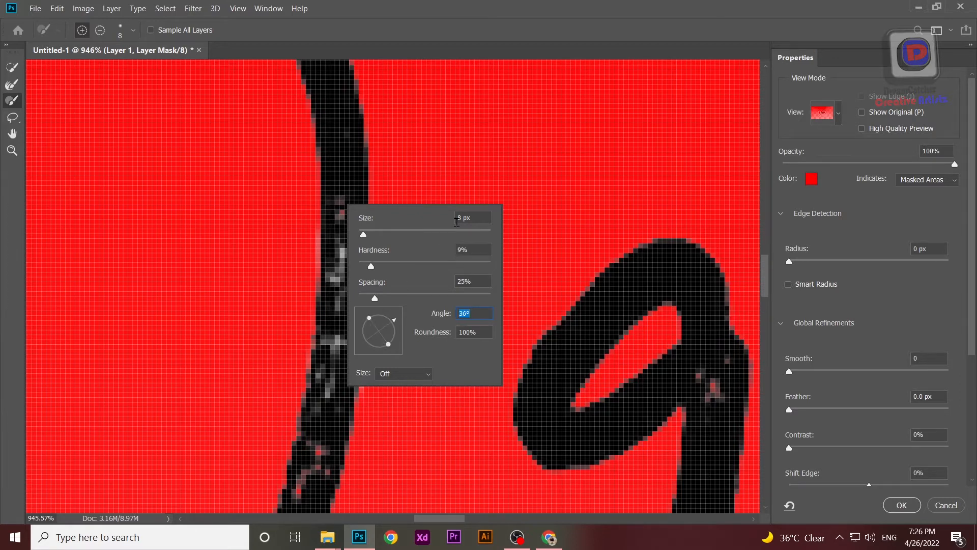
pyautogui.click(349, 167)
# Step: Brush along the rough upper edge of the first letter's large loop to add it to the mask
pyautogui.scroll(-8, 338, 281)
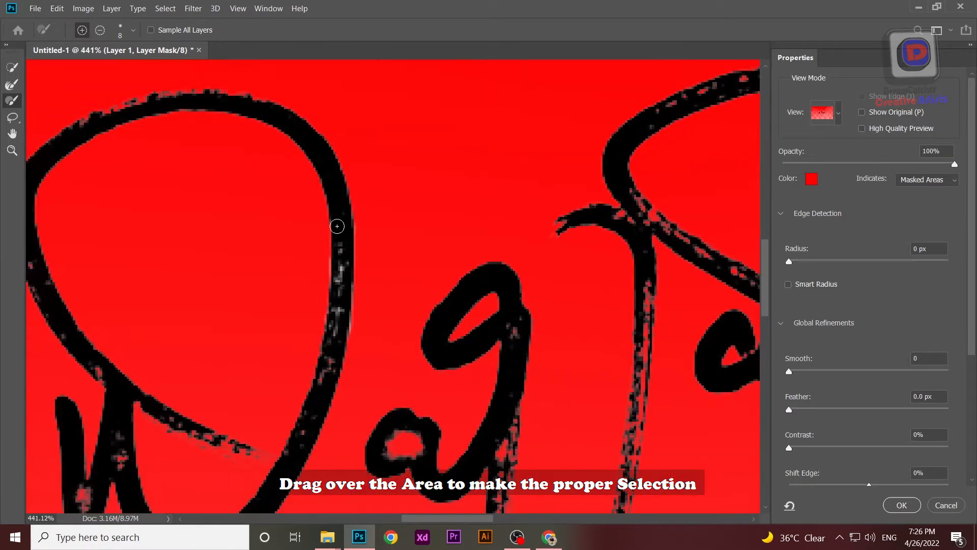
pyautogui.moveTo(283, 120)
pyautogui.mouseDown()
pyautogui.moveTo(245, 98)
pyautogui.moveTo(138, 104)
pyautogui.moveTo(471, 102)
pyautogui.mouseUp()
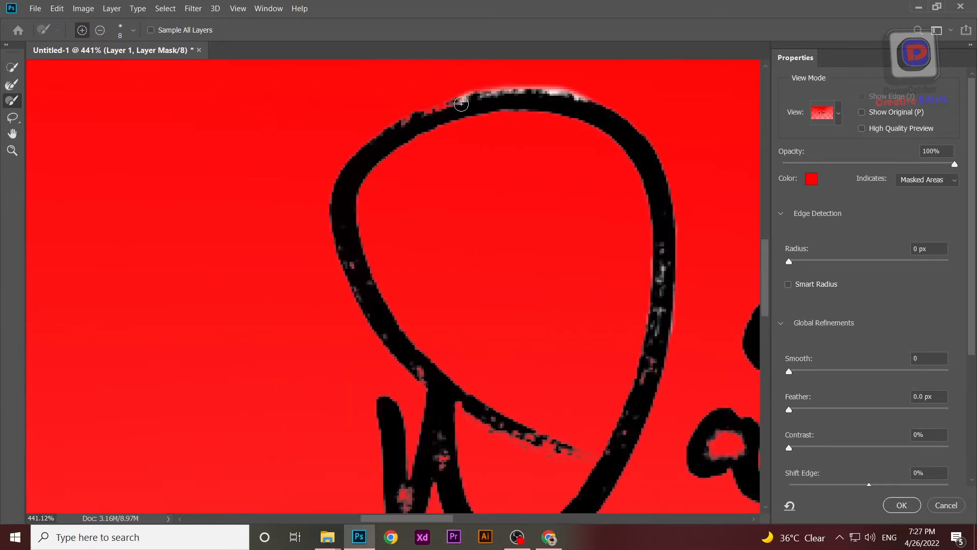
pyautogui.scroll(1, 366, 107)
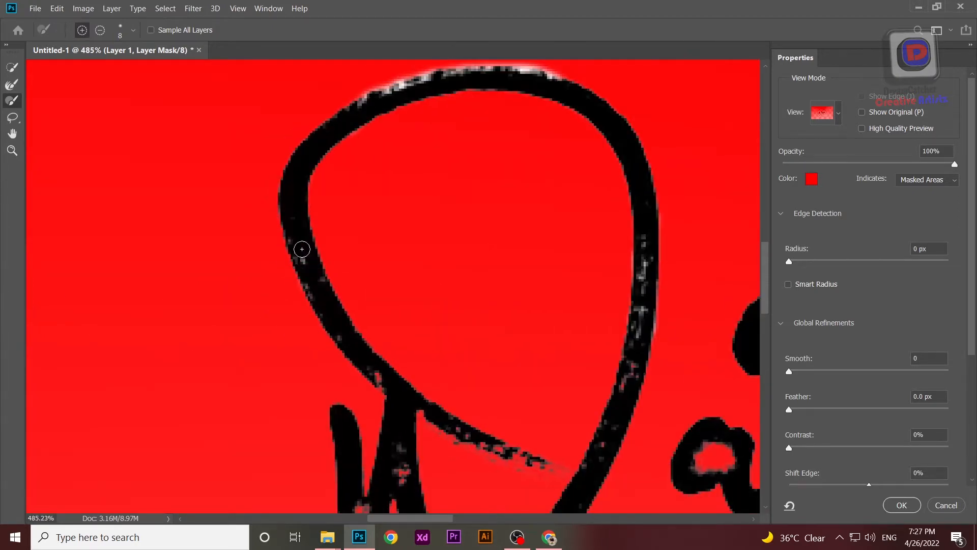
pyautogui.moveTo(333, 294); pyautogui.dragTo(299, 173)
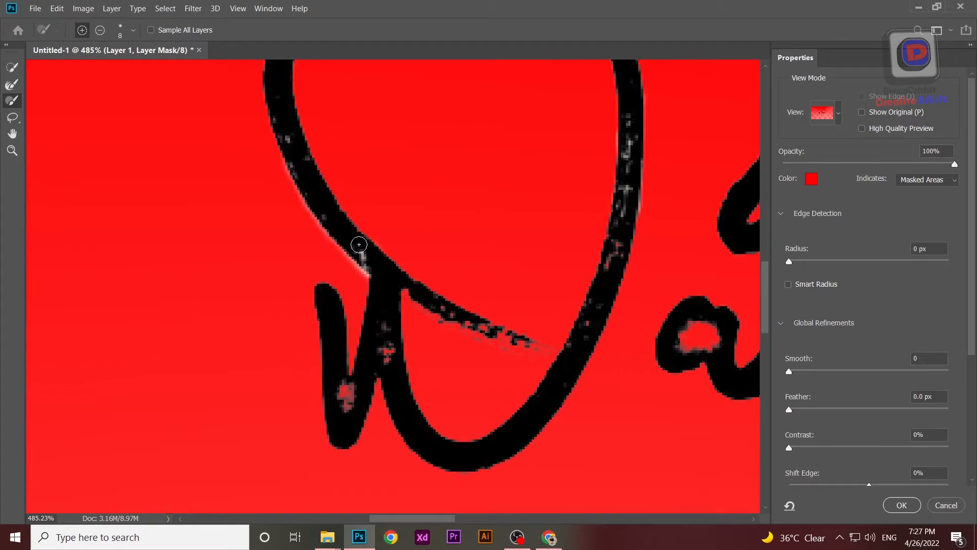
# Step: Brush over the speckled gaps in the first letter's lower strokes and small hook to complete the mask there
pyautogui.scroll(-2, 367, 257)
pyautogui.scroll(3, 377, 347)
pyautogui.scroll(-3, 341, 392)
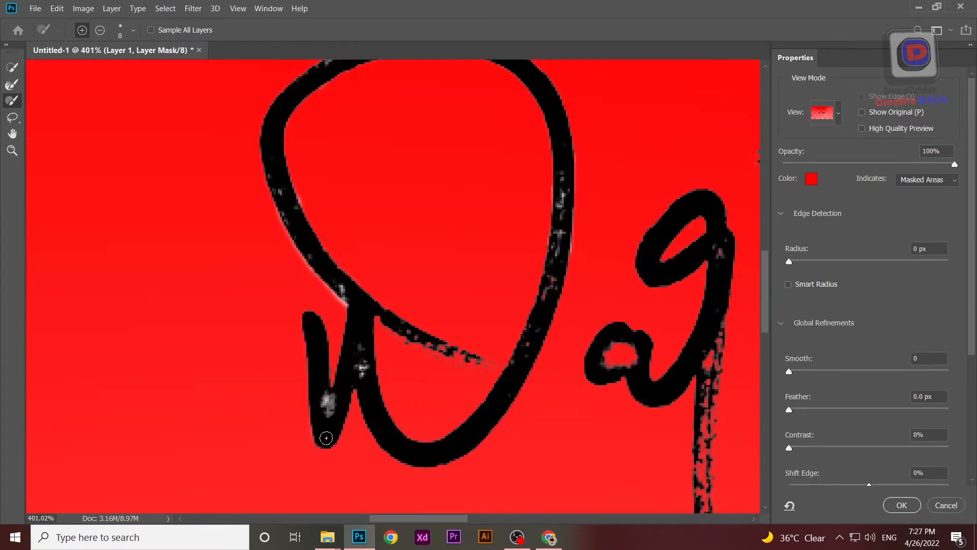
pyautogui.scroll(-2, 357, 353)
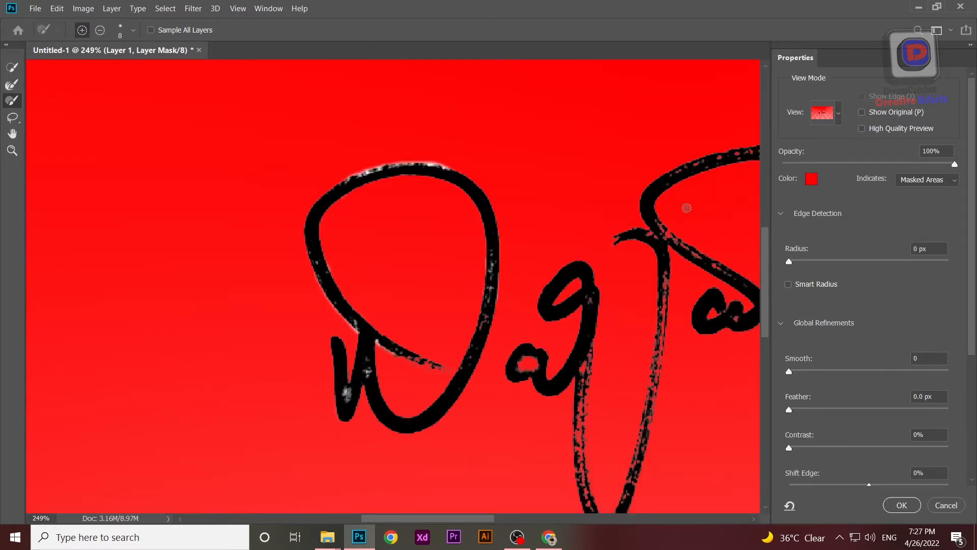
pyautogui.scroll(3, 493, 267)
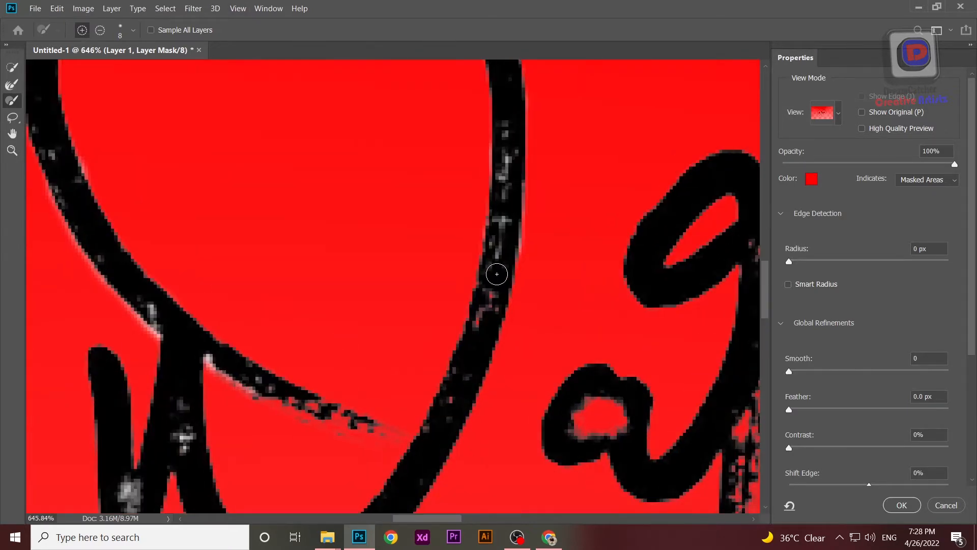
pyautogui.scroll(-2, 469, 360)
# Step: Switch the mask preview to black and white and fill the broken tail stroke crossing the first letter, using a finer brush
pyautogui.press('k')
pyautogui.moveTo(405, 391)
pyautogui.mouseDown()
pyautogui.moveTo(341, 362)
pyautogui.moveTo(404, 388)
pyautogui.mouseUp()
pyautogui.hotkey('ctrl', 'z')
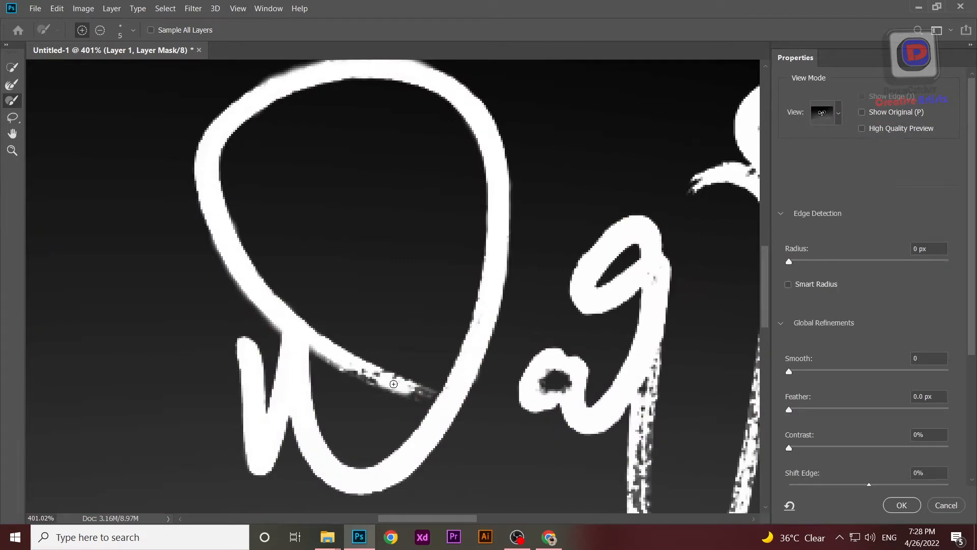
pyautogui.scroll(-5, 443, 365)
pyautogui.scroll(14, 370, 391)
pyautogui.moveTo(411, 353); pyautogui.dragTo(405, 353)
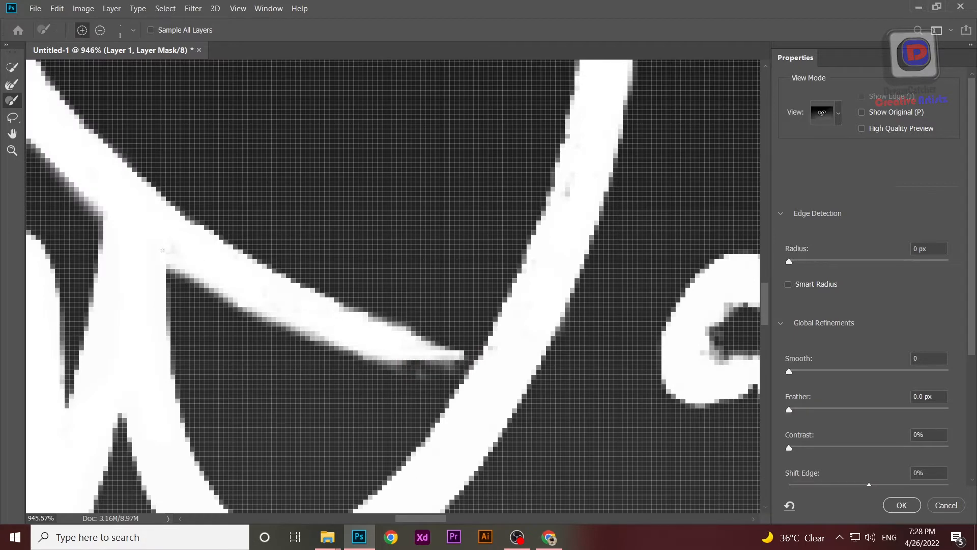
pyautogui.scroll(-8, 429, 384)
pyautogui.scroll(9, 428, 384)
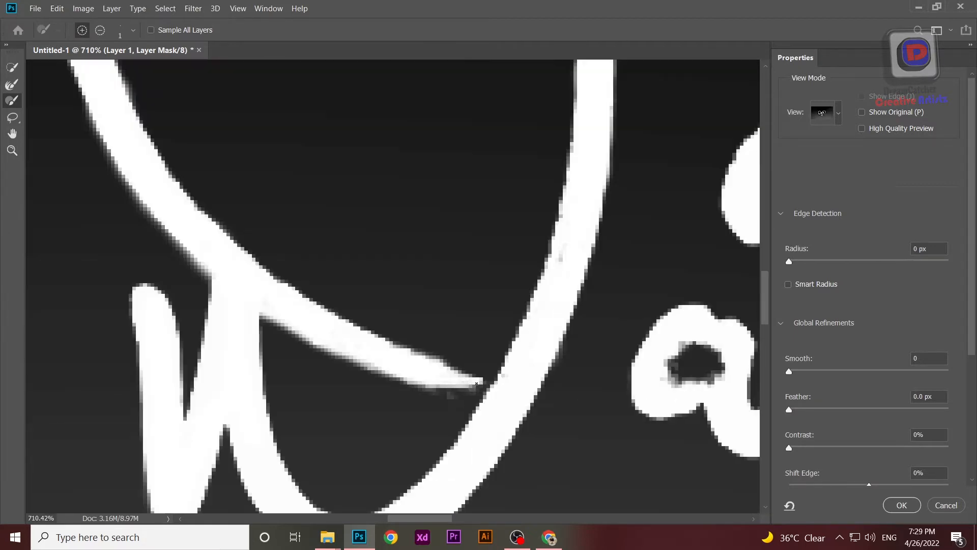
pyautogui.scroll(-7, 477, 383)
pyautogui.scroll(9, 547, 357)
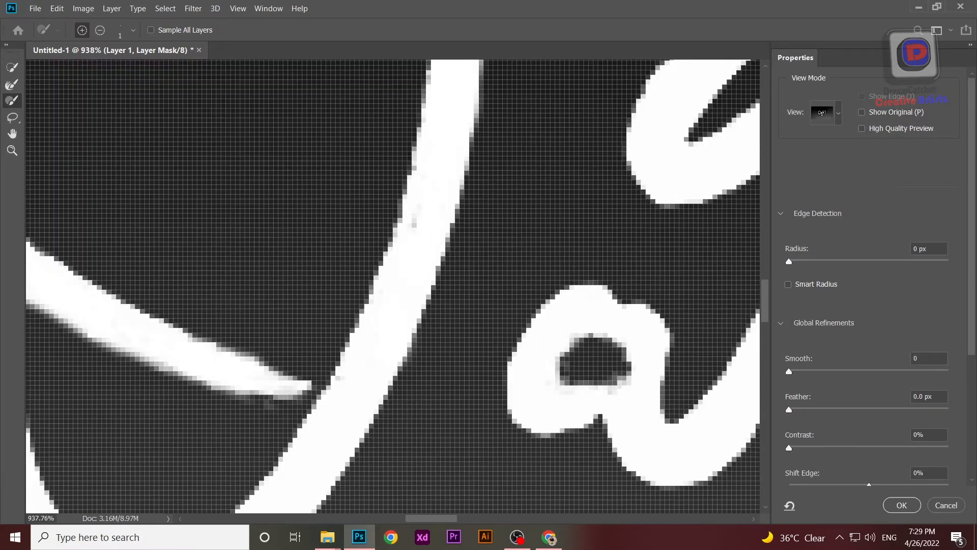
pyautogui.scroll(-8, 620, 385)
pyautogui.scroll(10, 323, 392)
# Step: Fill the speckled gaps in the looped head and upper stem of the middle letter with a 4 px brush
pyautogui.moveTo(322, 392); pyautogui.dragTo(290, 210)
pyautogui.moveTo(306, 213); pyautogui.dragTo(311, 212)
pyautogui.moveTo(311, 213)
pyautogui.mouseDown()
pyautogui.moveTo(321, 262)
pyautogui.moveTo(316, 243)
pyautogui.mouseUp()
pyautogui.hotkey('ctrl', 'z')
pyautogui.rightClick(326, 242)
pyautogui.moveTo(385, 318); pyautogui.dragTo(402, 318)
pyautogui.moveTo(312, 219); pyautogui.dragTo(328, 321)
pyautogui.rightClick(322, 306)
pyautogui.moveTo(342, 342)
pyautogui.mouseDown()
pyautogui.moveTo(327, 233)
pyautogui.moveTo(260, 186)
pyautogui.mouseUp()
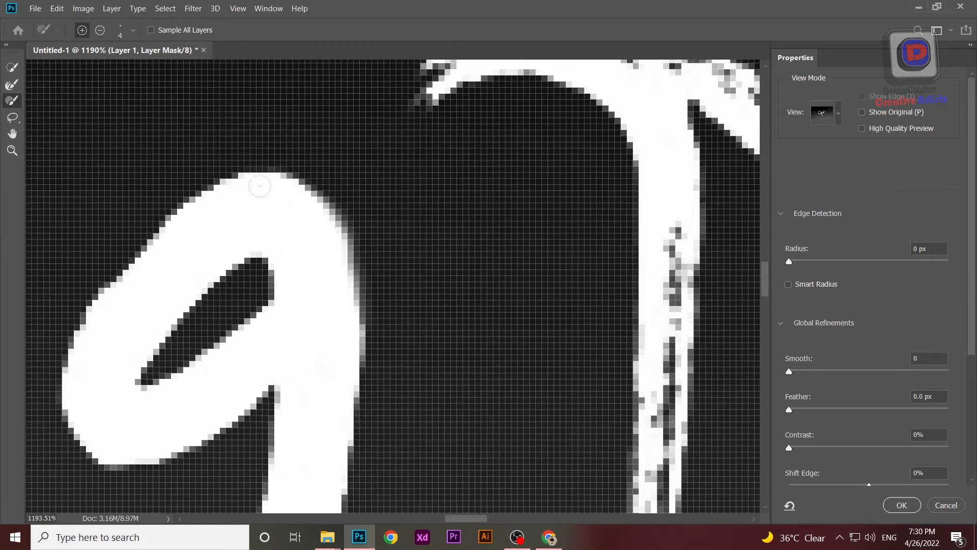
# Step: Fill the gaps along the left side of the middle letter's long descender down to its tip and smooth its inner edge
pyautogui.scroll(-6, 260, 186)
pyautogui.scroll(4, 325, 224)
pyautogui.moveTo(306, 367); pyautogui.dragTo(303, 209)
pyautogui.moveTo(334, 90)
pyautogui.mouseDown()
pyautogui.moveTo(287, 179)
pyautogui.moveTo(308, 318)
pyautogui.moveTo(287, 211)
pyautogui.moveTo(304, 263)
pyautogui.mouseUp()
pyautogui.scroll(-3, 288, 214)
pyautogui.moveTo(317, 354); pyautogui.dragTo(345, 414)
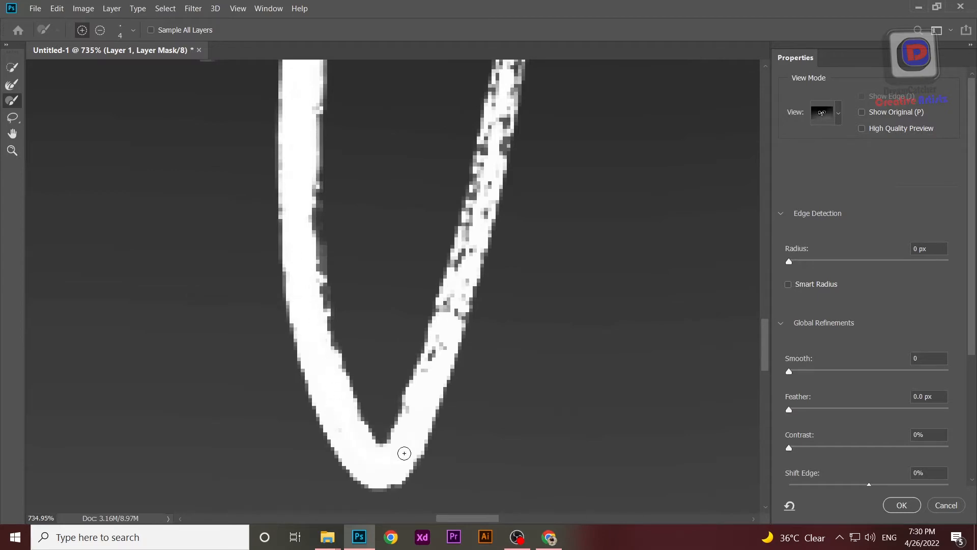
pyautogui.scroll(-3, 410, 441)
pyautogui.scroll(3, 356, 314)
pyautogui.moveTo(347, 159)
pyautogui.mouseDown()
pyautogui.moveTo(351, 338)
pyautogui.moveTo(323, 338)
pyautogui.mouseUp()
pyautogui.scroll(-3, 324, 338)
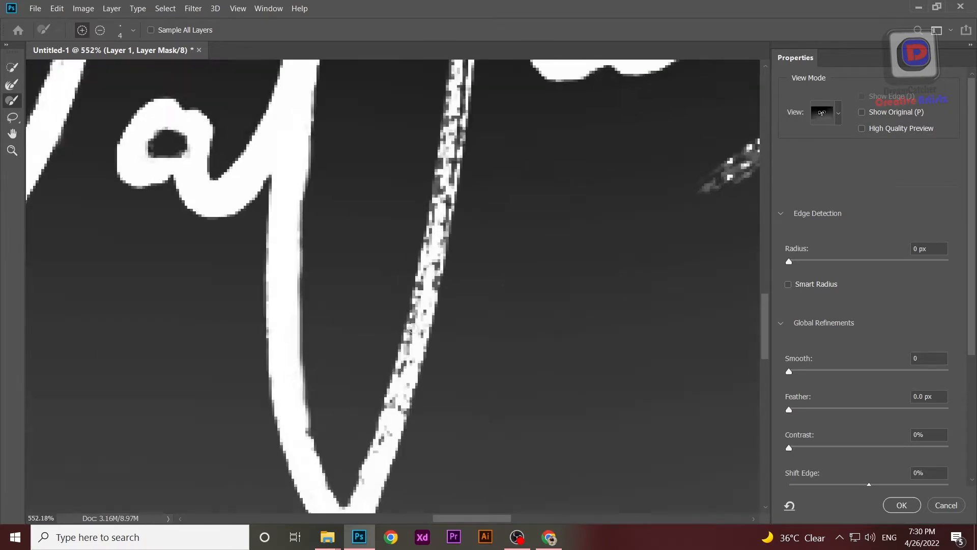
# Step: Fill the speckled gaps in the stroke rising from the tip of the middle letter's long descender
pyautogui.scroll(3, 355, 299)
pyautogui.moveTo(356, 299); pyautogui.dragTo(368, 279)
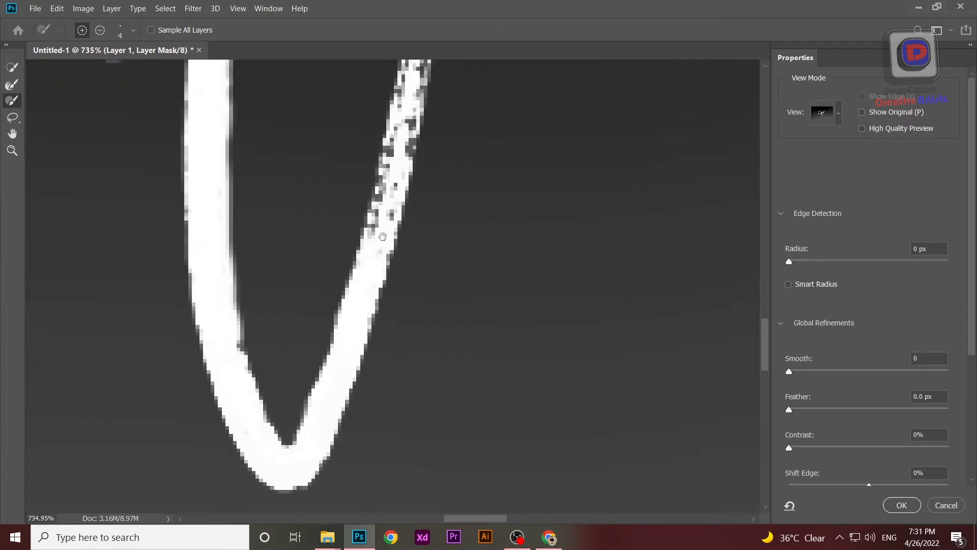
pyautogui.scroll(3, 368, 285)
pyautogui.moveTo(359, 332); pyautogui.dragTo(386, 346)
pyautogui.scroll(3, 413, 336)
pyautogui.moveTo(418, 145)
pyautogui.mouseDown()
pyautogui.moveTo(369, 281)
pyautogui.moveTo(382, 295)
pyautogui.mouseUp()
pyautogui.moveTo(381, 295); pyautogui.dragTo(362, 456)
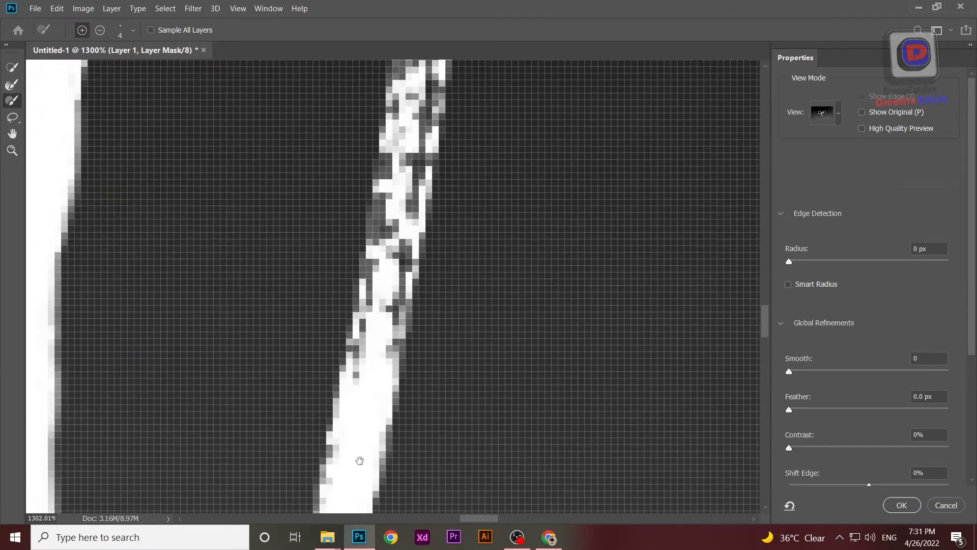
# Step: Fill the remaining gaps along the upper length of that rising stroke, up to just below its curved hook
pyautogui.scroll(-4, 408, 229)
pyautogui.moveTo(420, 92); pyautogui.dragTo(387, 224)
pyautogui.scroll(-3, 388, 205)
pyautogui.moveTo(405, 141)
pyautogui.mouseDown()
pyautogui.moveTo(411, 115)
pyautogui.moveTo(402, 67)
pyautogui.mouseUp()
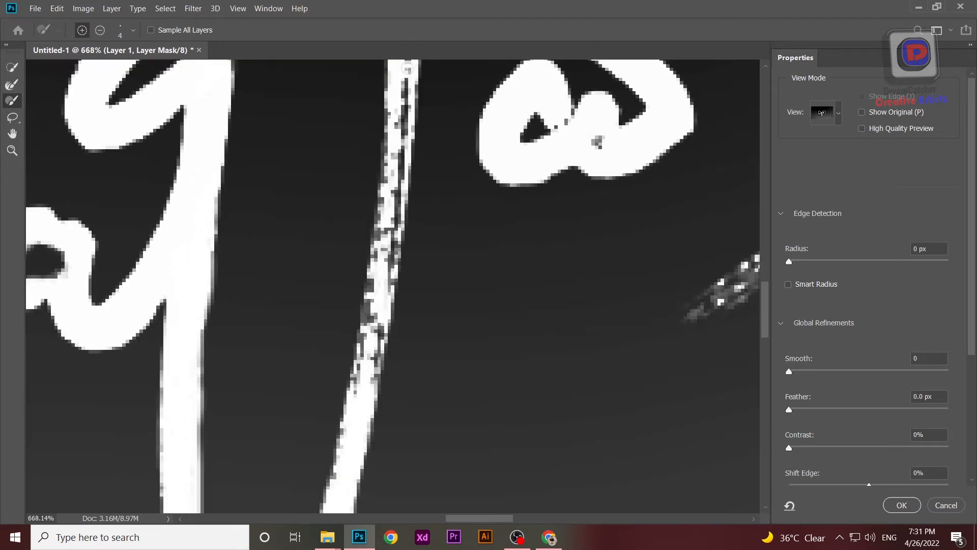
pyautogui.moveTo(393, 233); pyautogui.dragTo(387, 261)
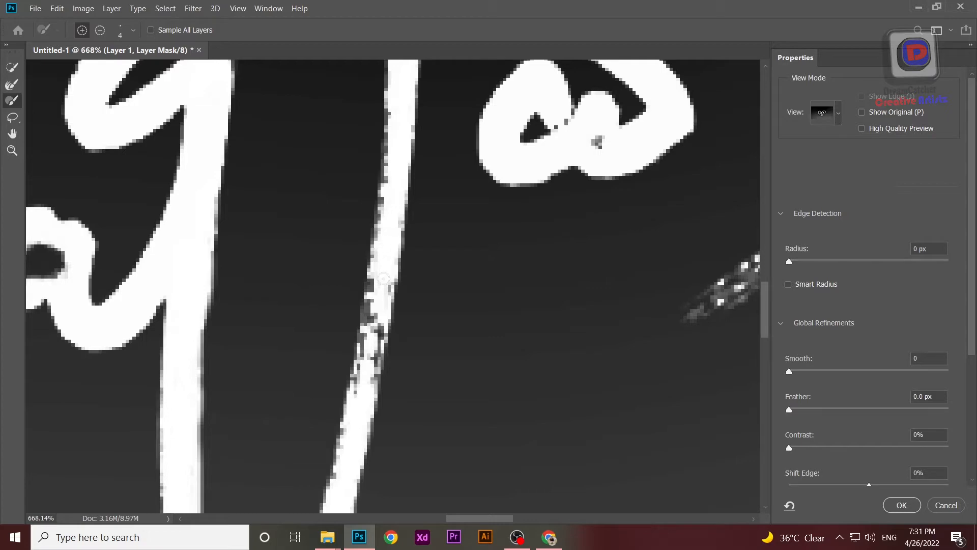
pyautogui.moveTo(373, 330); pyautogui.dragTo(368, 363)
pyautogui.scroll(-4, 349, 432)
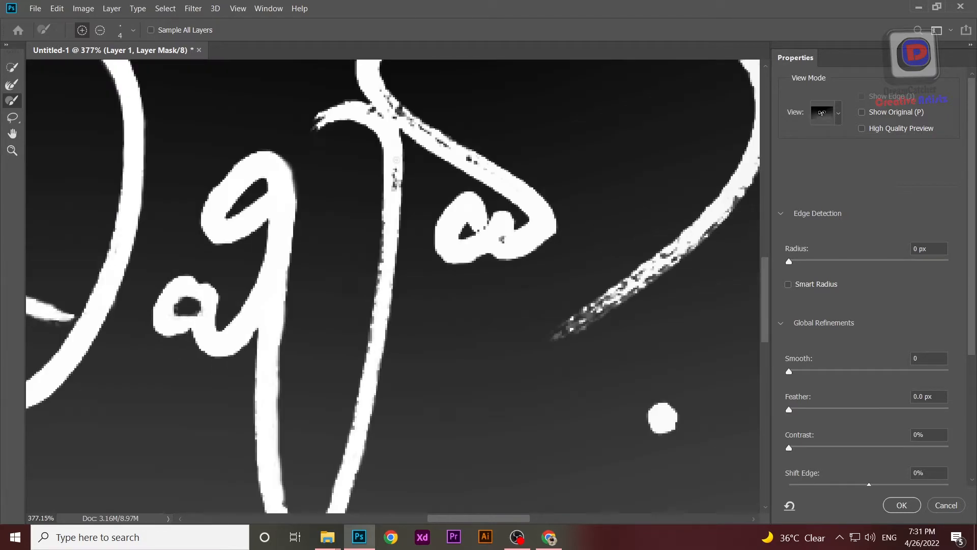
pyautogui.scroll(3, 398, 190)
pyautogui.moveTo(384, 246); pyautogui.dragTo(357, 439)
pyautogui.scroll(-3, 357, 439)
# Step: Brush in the frayed tip of the small hook atop the rising stroke
pyautogui.scroll(3, 346, 225)
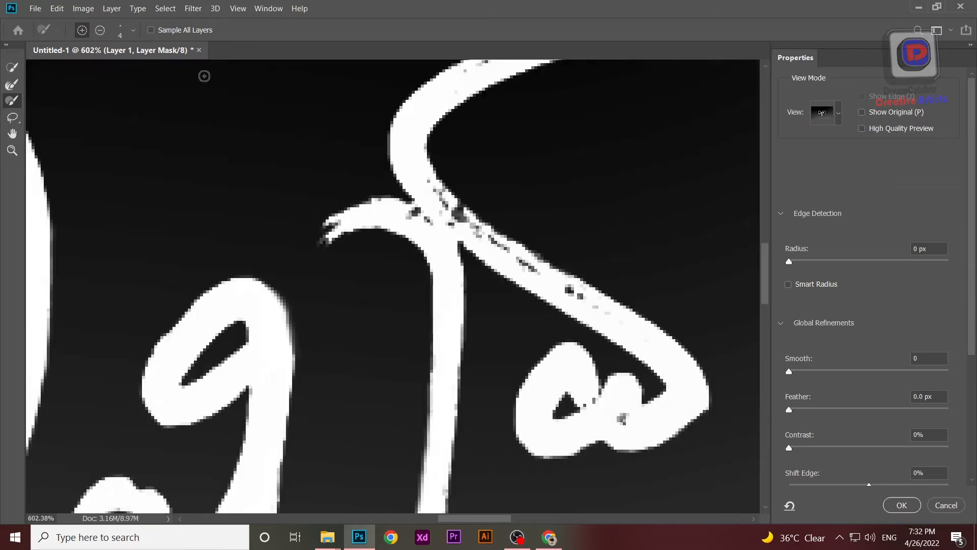
pyautogui.keyDown('alt'); pyautogui.rightClick(338, 223); pyautogui.keyUp('alt')
pyautogui.moveTo(312, 235); pyautogui.dragTo(340, 221)
pyautogui.scroll(-3, 324, 230)
pyautogui.scroll(2, 405, 188)
# Step: Set the brush size to 9 px and fill the gaps at the stroke crossing, the diagonal and the small loops of the last letter
pyautogui.rightClick(405, 189)
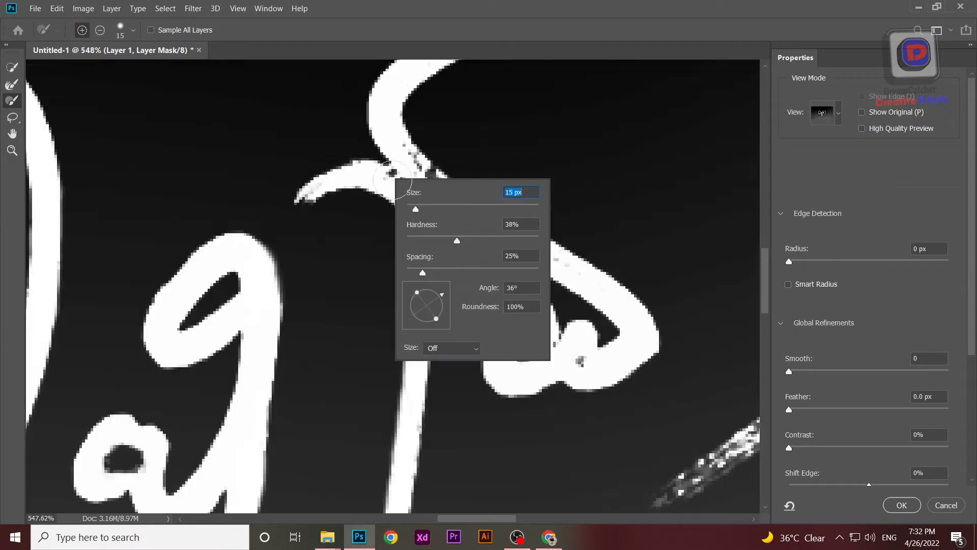
pyautogui.write('9')
pyautogui.press('Return')
pyautogui.scroll(-2, 418, 223)
pyautogui.scroll(-1, 444, 306)
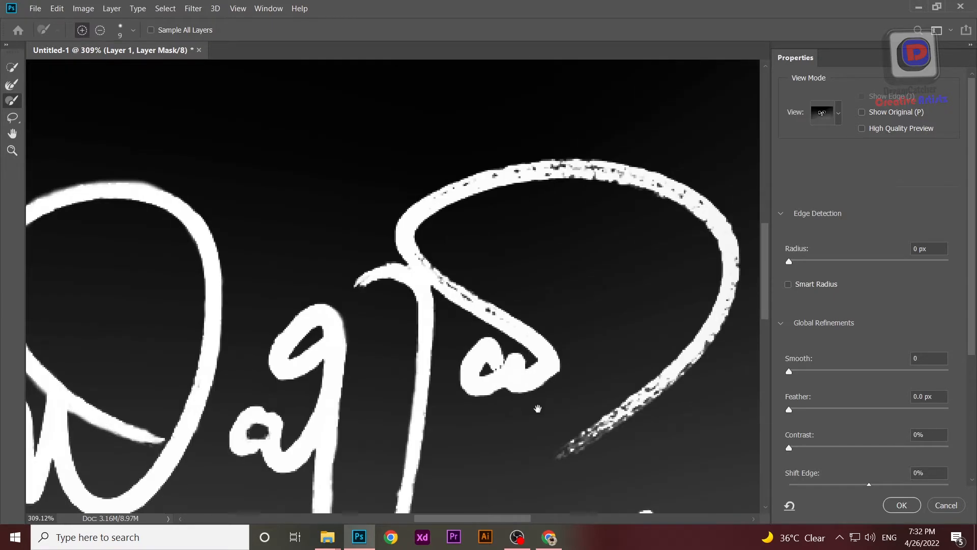
pyautogui.scroll(3, 448, 321)
pyautogui.moveTo(451, 337); pyautogui.dragTo(299, 243)
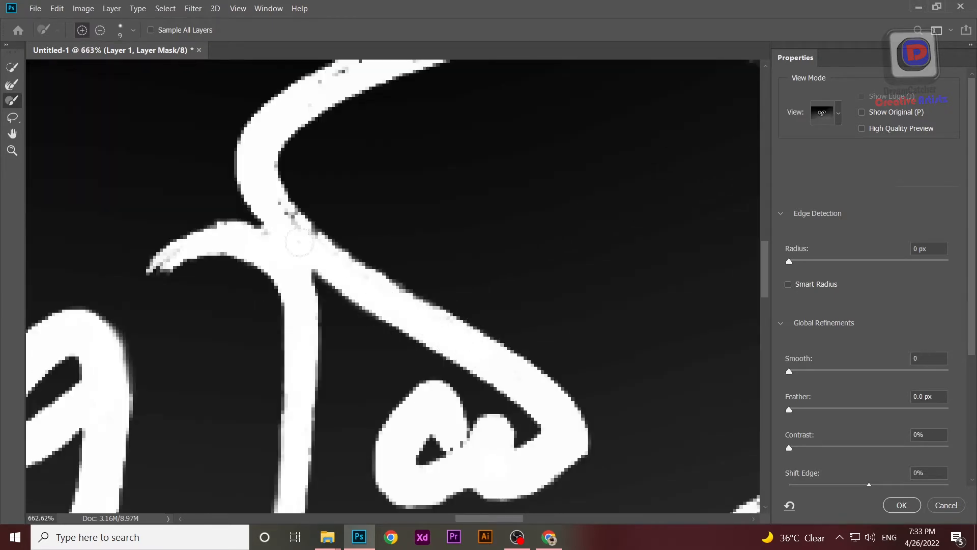
# Step: Fill the speckled gaps along the last letter's large sweeping arc, across its top and down its outer side
pyautogui.scroll(-3, 312, 250)
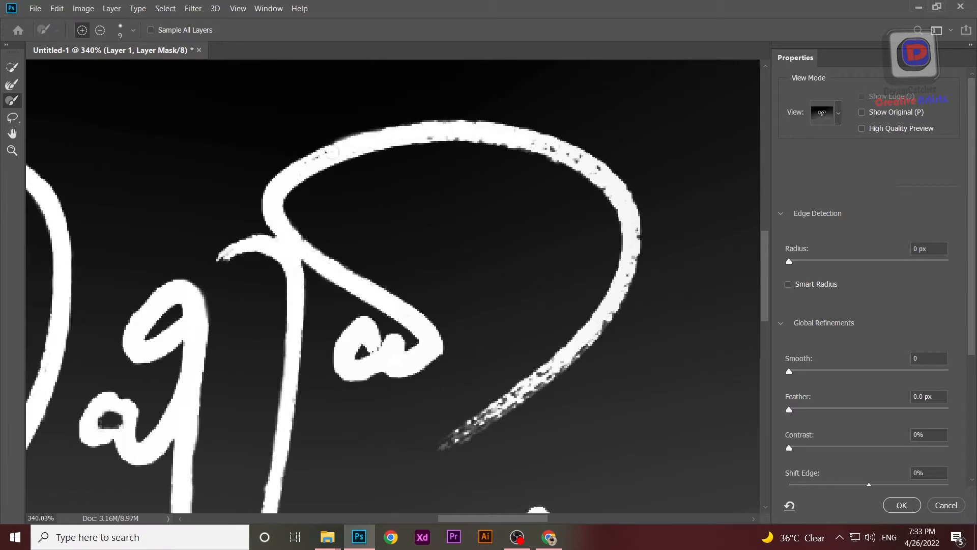
pyautogui.scroll(-1, 515, 157)
pyautogui.scroll(3, 313, 241)
pyautogui.moveTo(417, 243)
pyautogui.mouseDown()
pyautogui.moveTo(566, 301)
pyautogui.moveTo(407, 255)
pyautogui.mouseUp()
pyautogui.scroll(-5, 661, 378)
pyautogui.moveTo(634, 353); pyautogui.dragTo(621, 347)
pyautogui.moveTo(640, 387)
pyautogui.mouseDown()
pyautogui.moveTo(423, 198)
pyautogui.moveTo(421, 238)
pyautogui.mouseUp()
# Step: Set the brush size to 4 px and clean up the remaining gaps along the descending side of the large arc
pyautogui.scroll(10, 431, 212)
pyautogui.rightClick(418, 198)
pyautogui.write('4')
pyautogui.press('Return')
pyautogui.moveTo(425, 184)
pyautogui.mouseDown()
pyautogui.moveTo(420, 241)
pyautogui.moveTo(346, 408)
pyautogui.mouseUp()
pyautogui.scroll(-5, 357, 387)
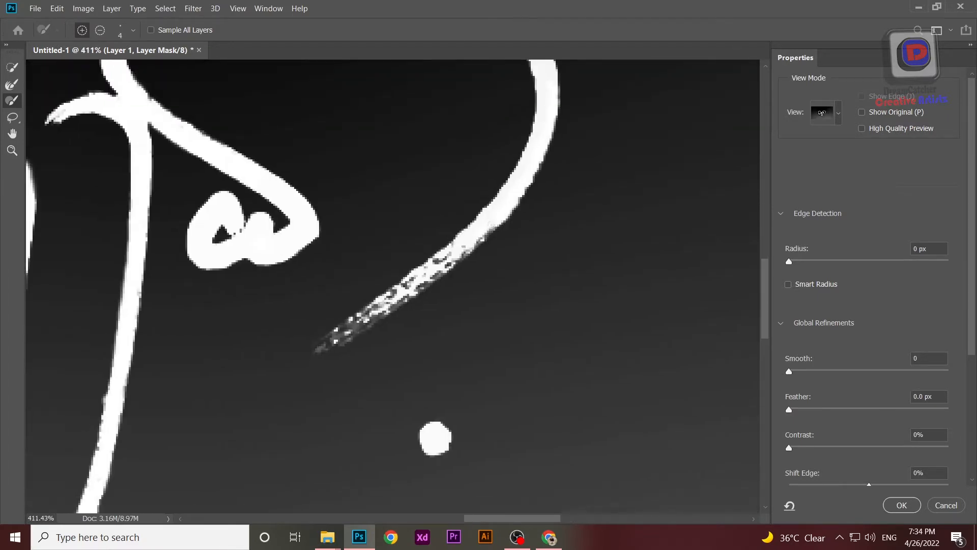
# Step: Fill the speckled tapering tail of the large arc down to its tip, refining the end with a 2 px brush
pyautogui.scroll(5, 418, 282)
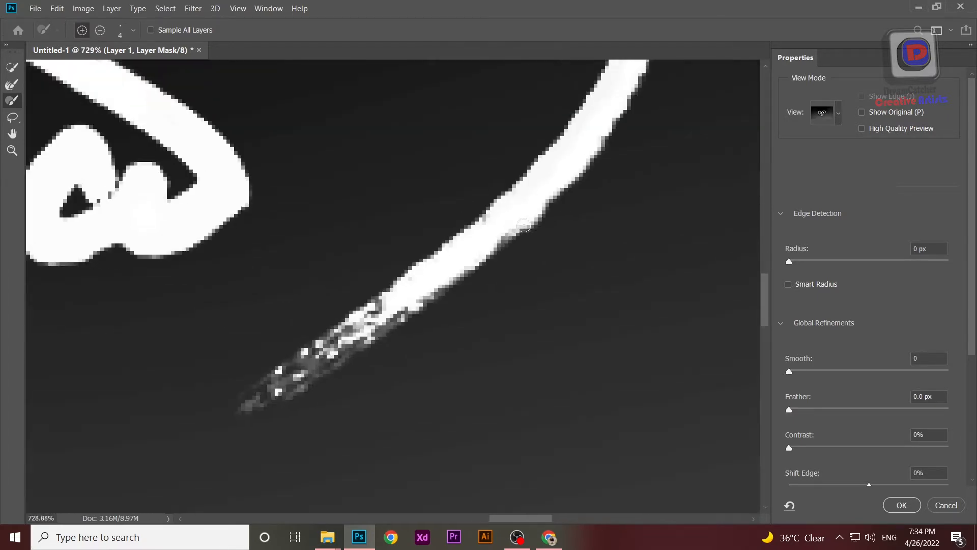
pyautogui.moveTo(391, 307); pyautogui.dragTo(464, 229)
pyautogui.moveTo(518, 207)
pyautogui.mouseDown()
pyautogui.moveTo(325, 309)
pyautogui.moveTo(338, 322)
pyautogui.moveTo(428, 266)
pyautogui.moveTo(352, 297)
pyautogui.moveTo(416, 254)
pyautogui.mouseUp()
pyautogui.keyDown('alt'); pyautogui.rightClick(441, 241); pyautogui.keyUp('alt')
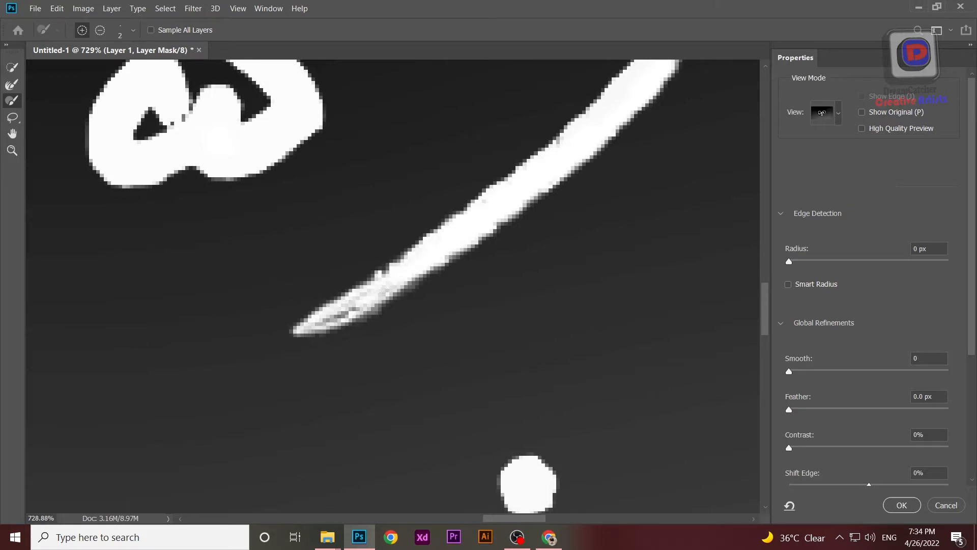
pyautogui.scroll(-3, 538, 225)
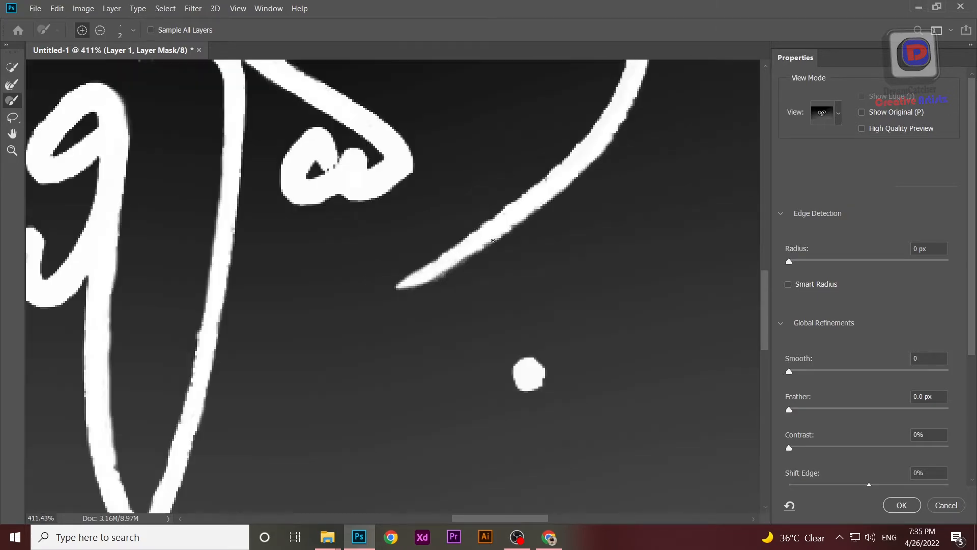
pyautogui.scroll(-3, 493, 241)
pyautogui.scroll(5, 442, 188)
pyautogui.scroll(-6, 438, 178)
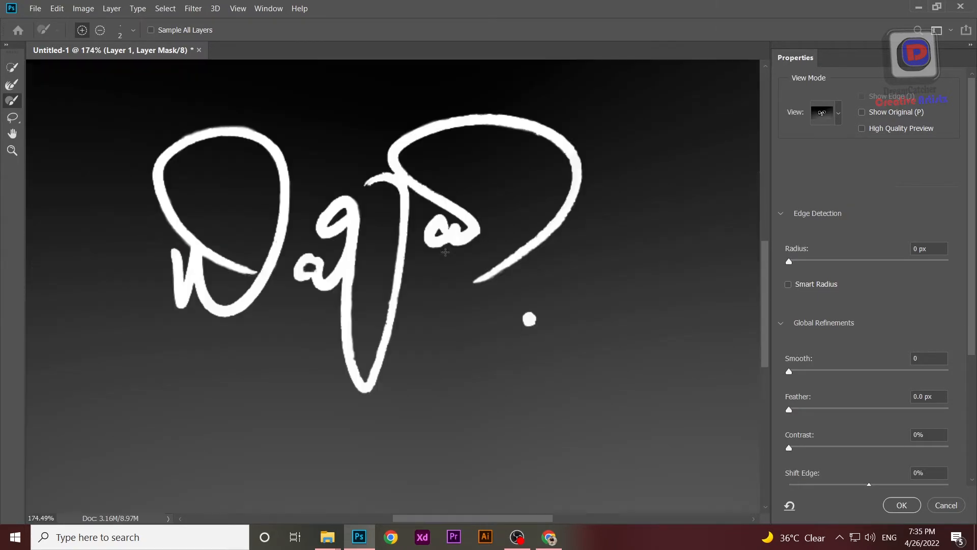
# Step: Switch the mask preview to Onion Skin and output the refined result as a New Layer with Layer Mask
pyautogui.click(839, 113)
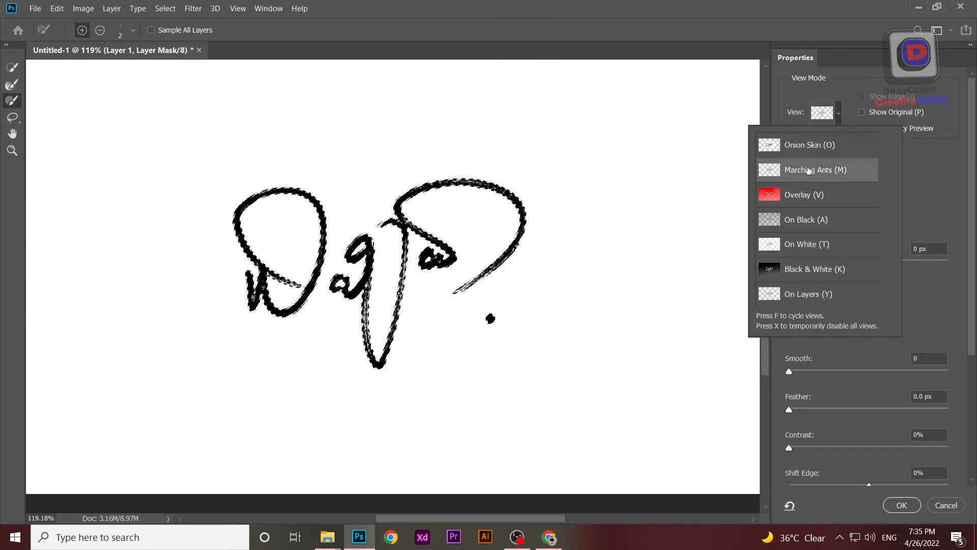
pyautogui.click(973, 335)
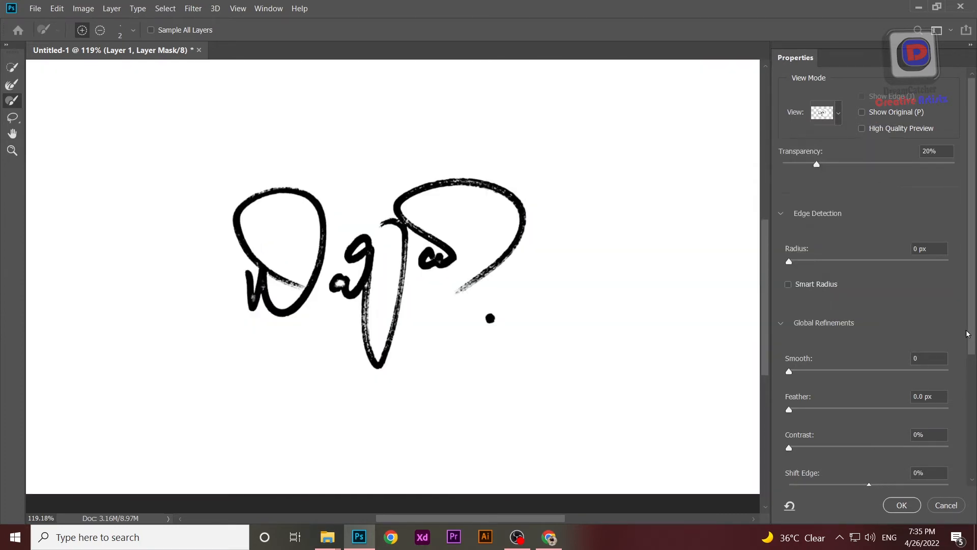
pyautogui.moveTo(971, 333); pyautogui.dragTo(974, 458)
pyautogui.click(913, 452)
pyautogui.click(894, 491)
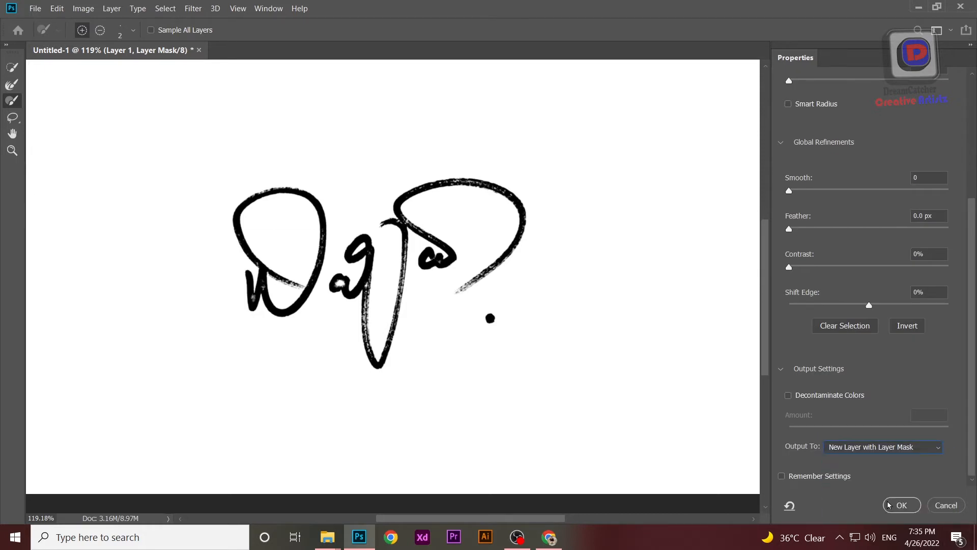
pyautogui.click(901, 505)
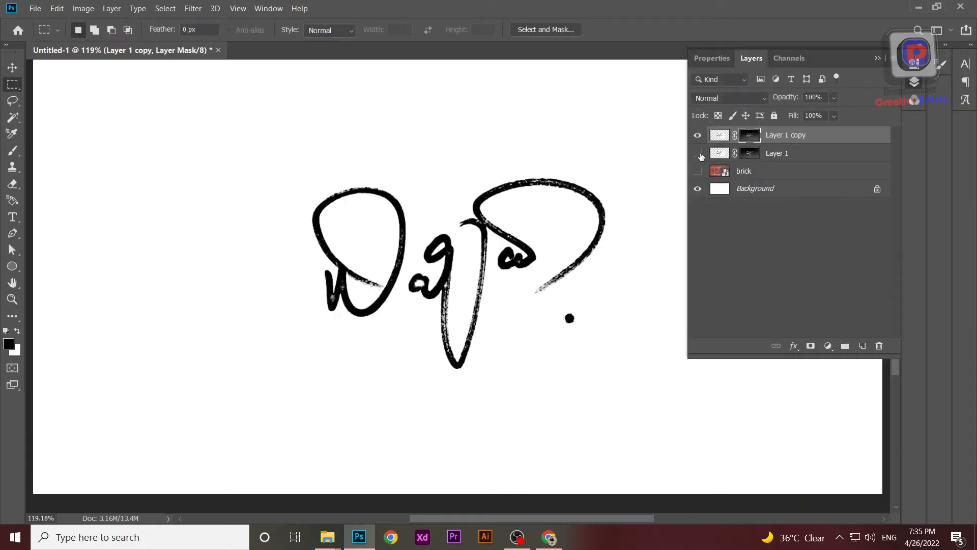
# Step: Load the Layer 1 copy mask as a selection, fill it with white on a new layer, and deselect
pyautogui.click(699, 135)
pyautogui.click(699, 135)
pyautogui.keyDown('ctrl'); pyautogui.click(744, 136); pyautogui.keyUp('ctrl')
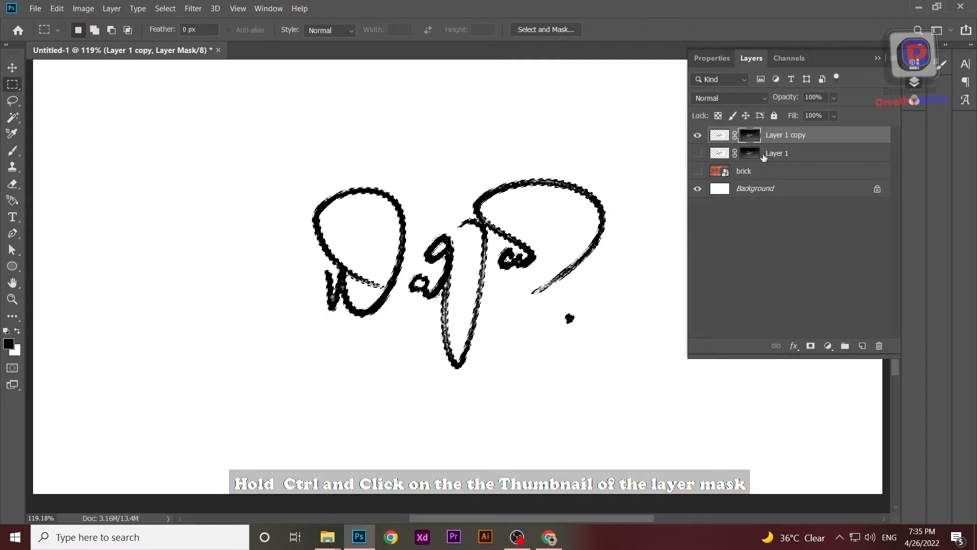
pyautogui.click(863, 347)
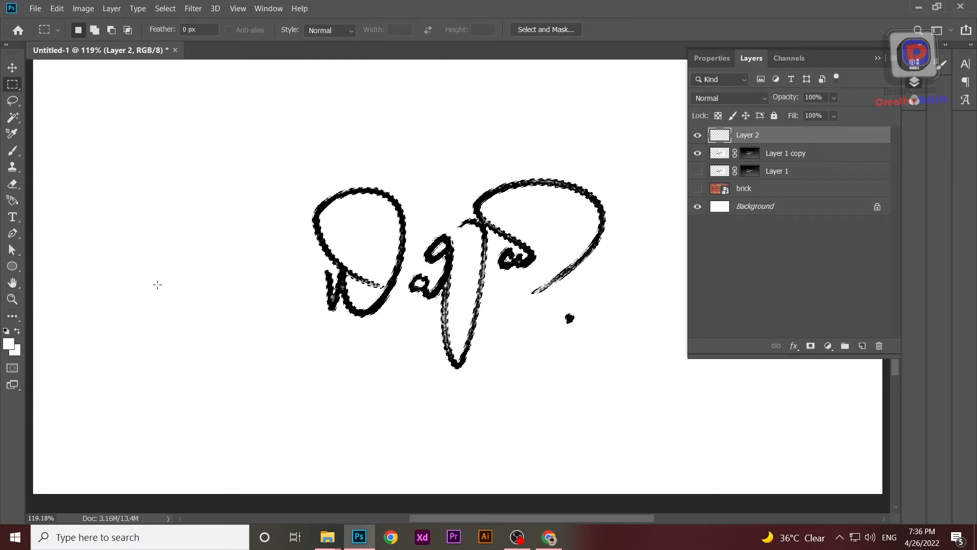
pyautogui.press('alt')
pyautogui.hotkey('alt', 'BackSpace')
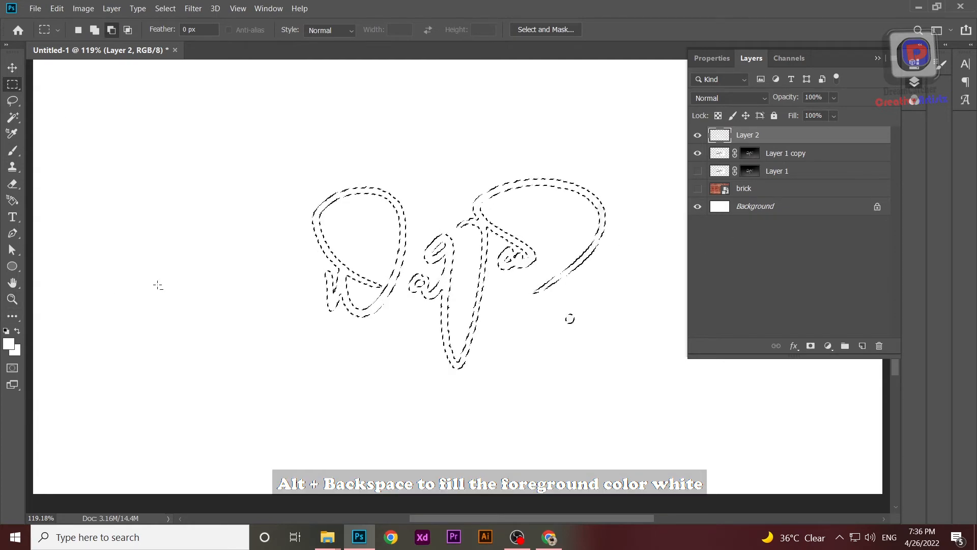
pyautogui.hotkey('ctrl', 'd')
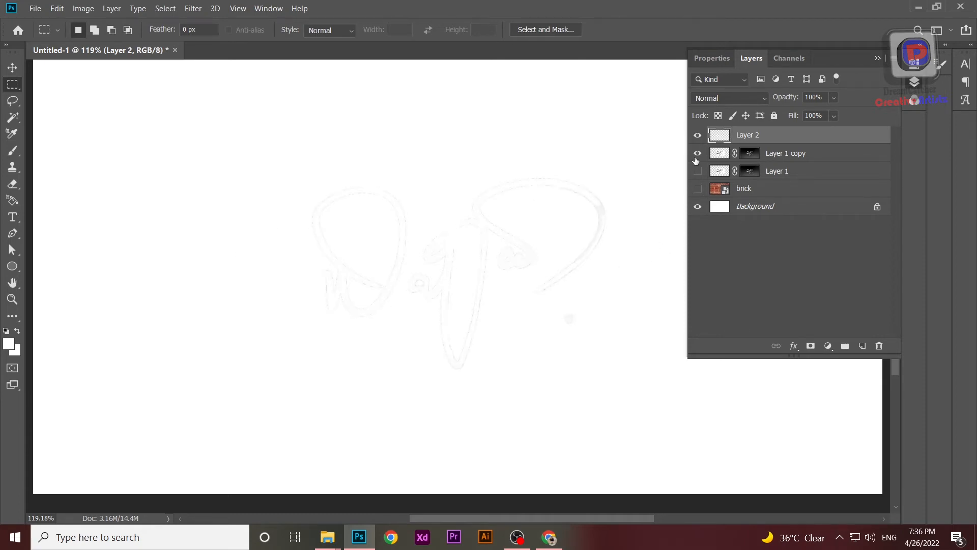
# Step: Convert the Background into a regular layer named Layer 0 and fill it with black (000000)
pyautogui.doubleClick(720, 209)
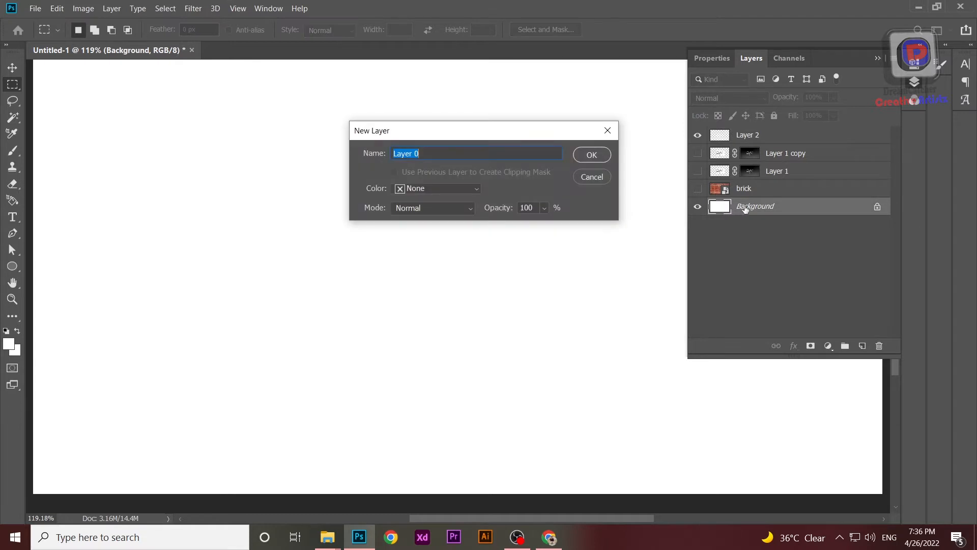
pyautogui.click(592, 154)
pyautogui.click(6, 346)
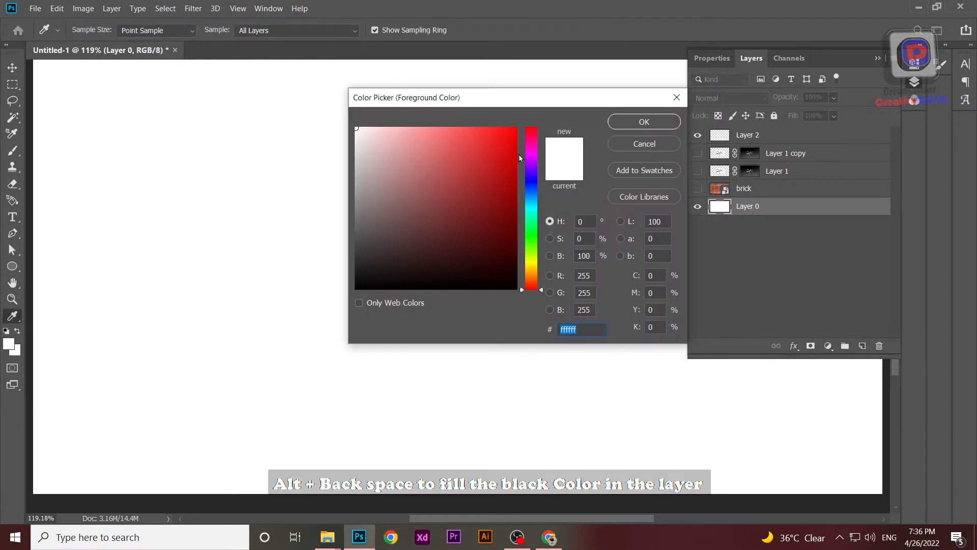
pyautogui.write('000000')
pyautogui.press('Return')
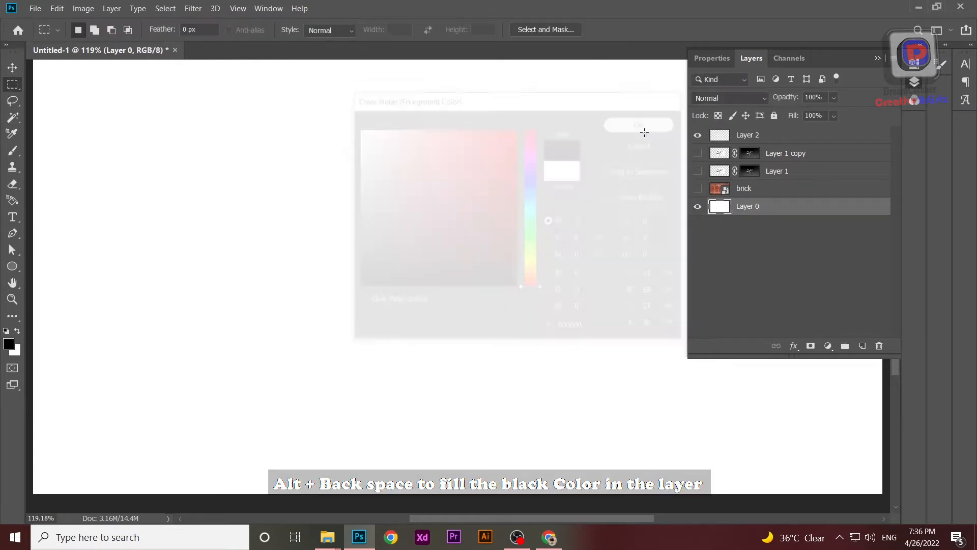
pyautogui.hotkey('alt', 'BackSpace')
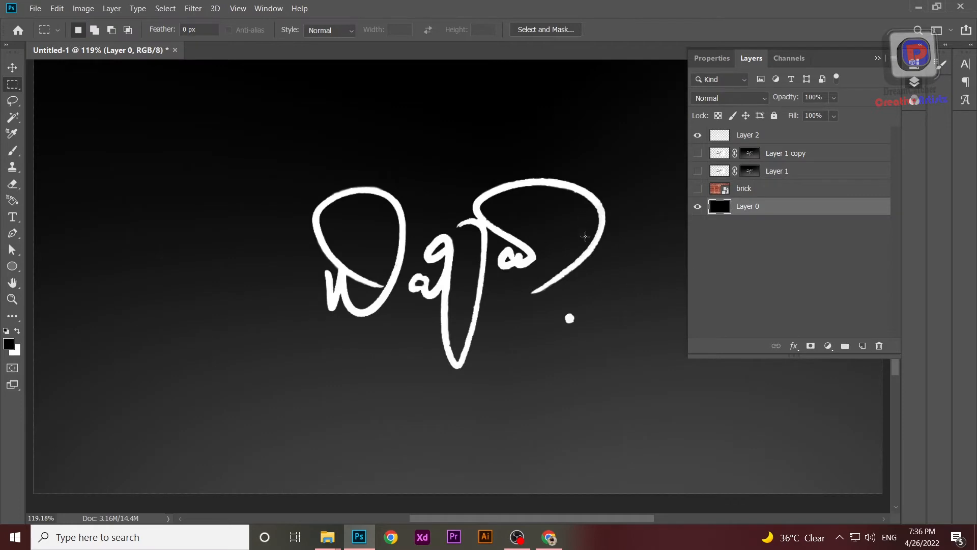
# Step: Rename the white signature layer to Sign Layer
pyautogui.scroll(3, 647, 226)
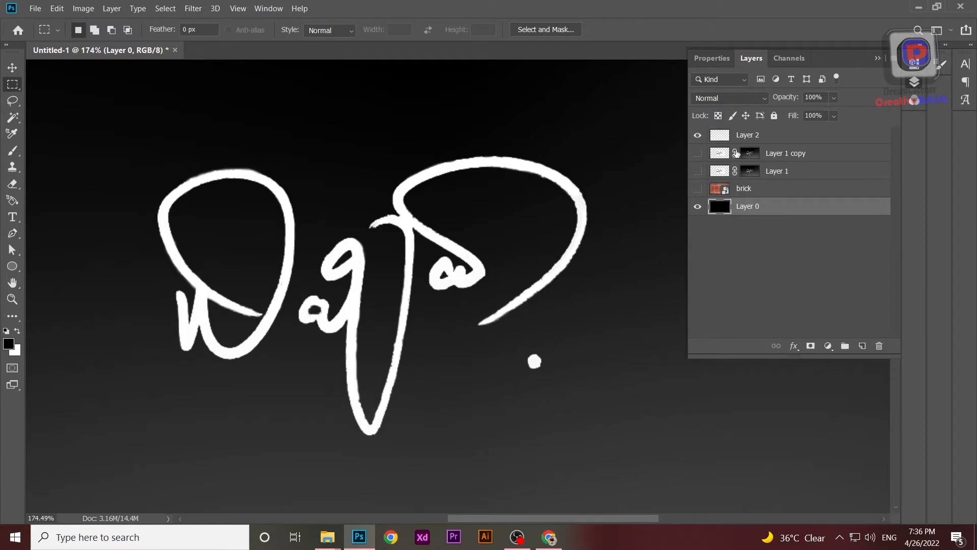
pyautogui.click(698, 137)
pyautogui.click(697, 136)
pyautogui.keyDown('ctrl'); pyautogui.click(722, 139); pyautogui.keyUp('ctrl')
pyautogui.doubleClick(791, 137)
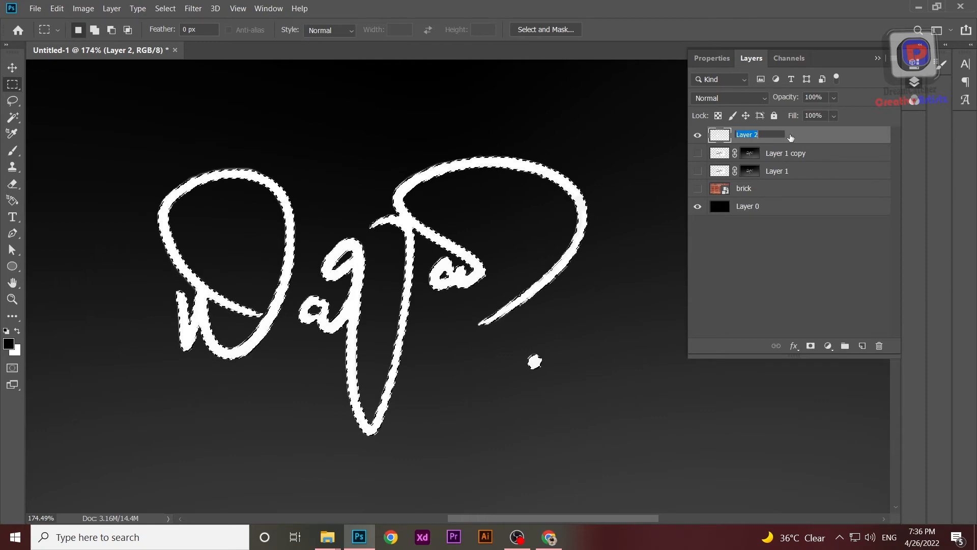
pyautogui.write('Sign Layer')
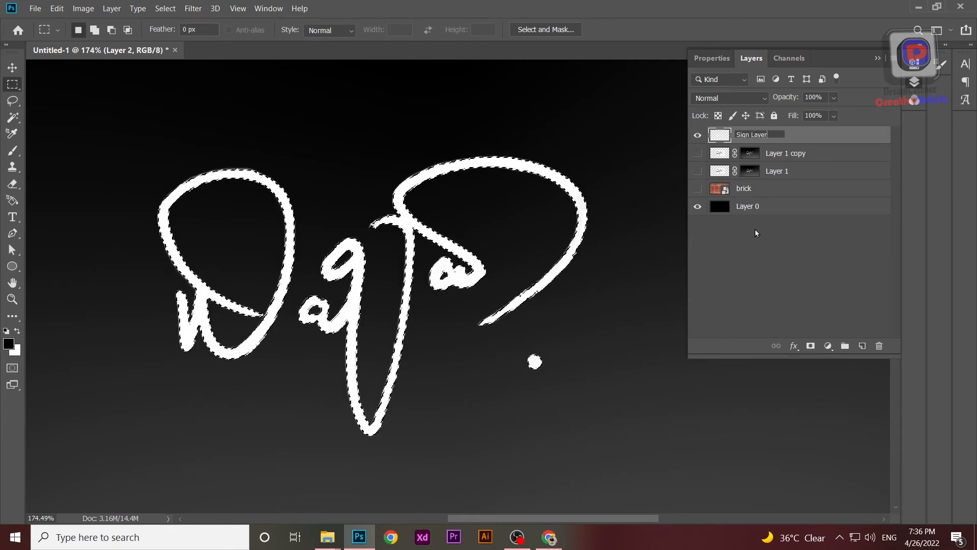
pyautogui.click(782, 235)
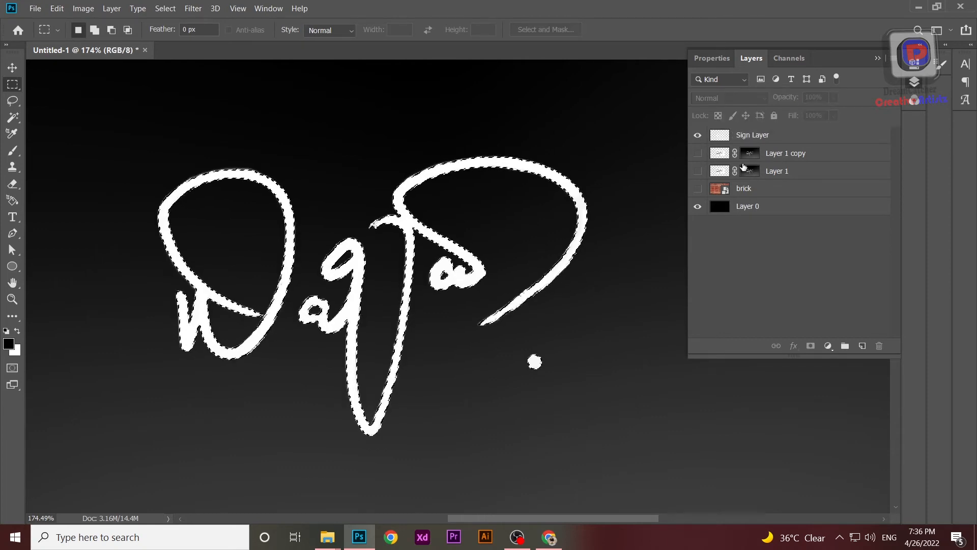
# Step: Clear the selection and delete both masked signature layers, Layer 1 copy and Layer 1
pyautogui.click(698, 172)
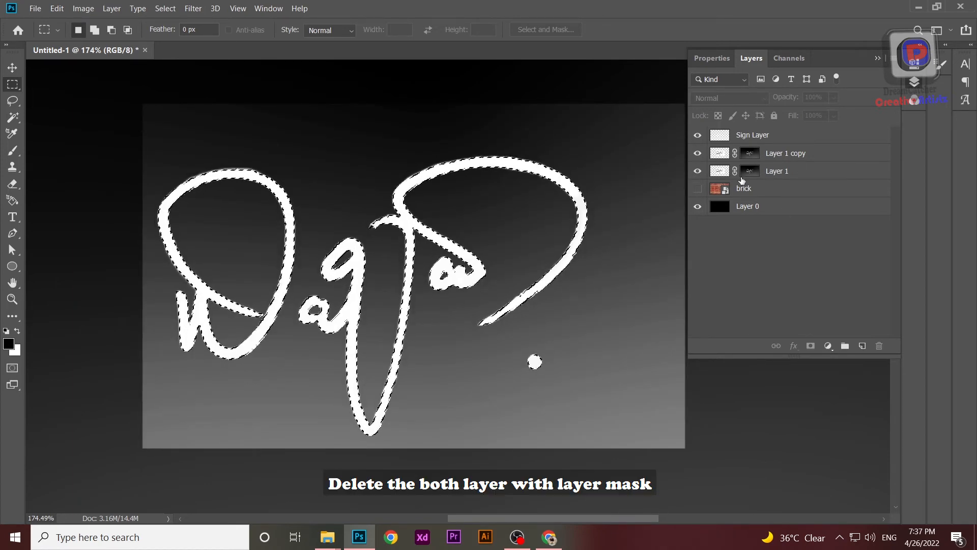
pyautogui.hotkey('ctrl', 'd')
pyautogui.click(801, 158)
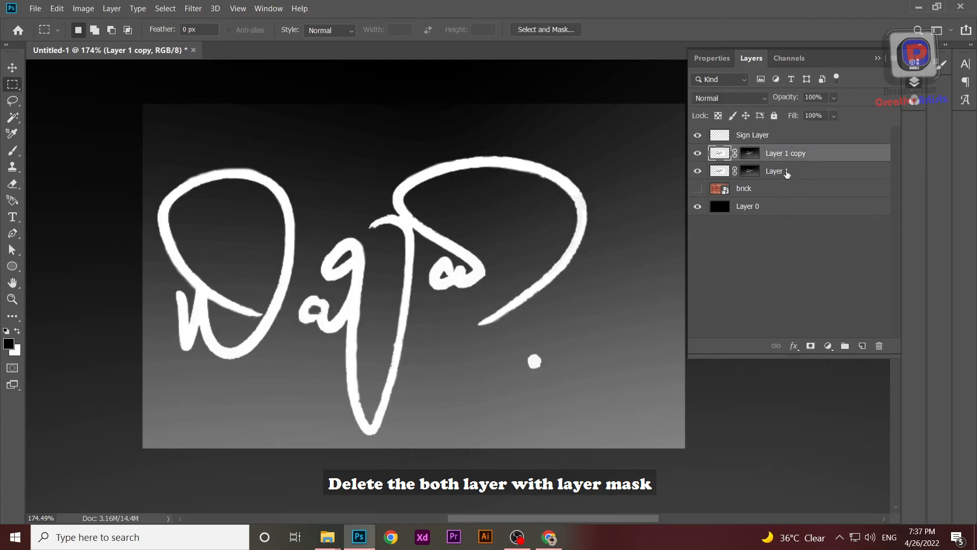
pyautogui.keyDown('shift'); pyautogui.click(778, 175); pyautogui.keyUp('shift')
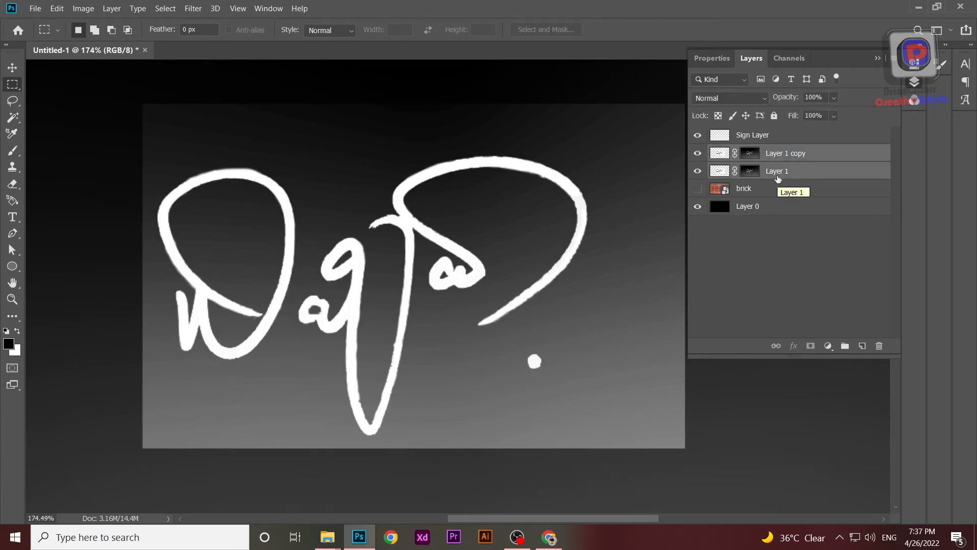
pyautogui.press('Delete')
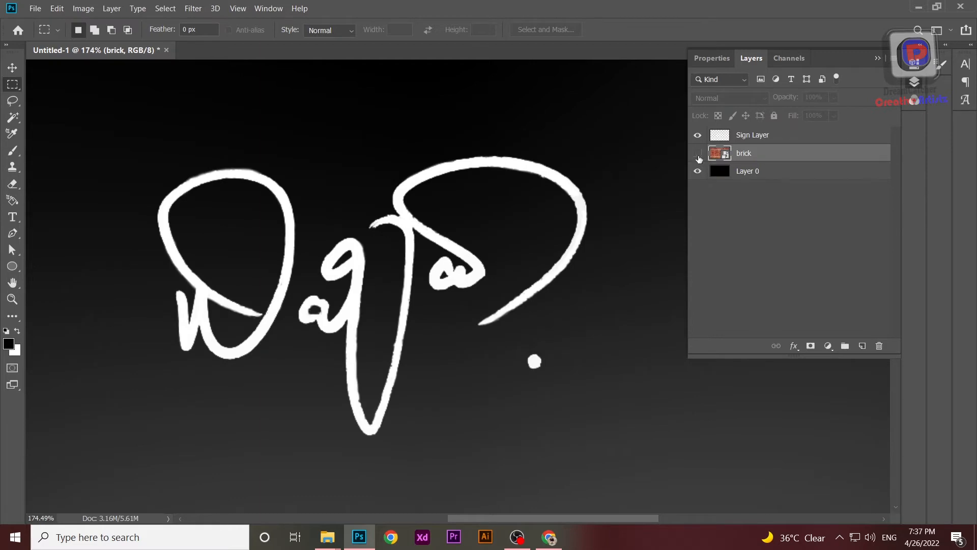
# Step: Show the brick layer and delete the black Layer 0
pyautogui.click(698, 154)
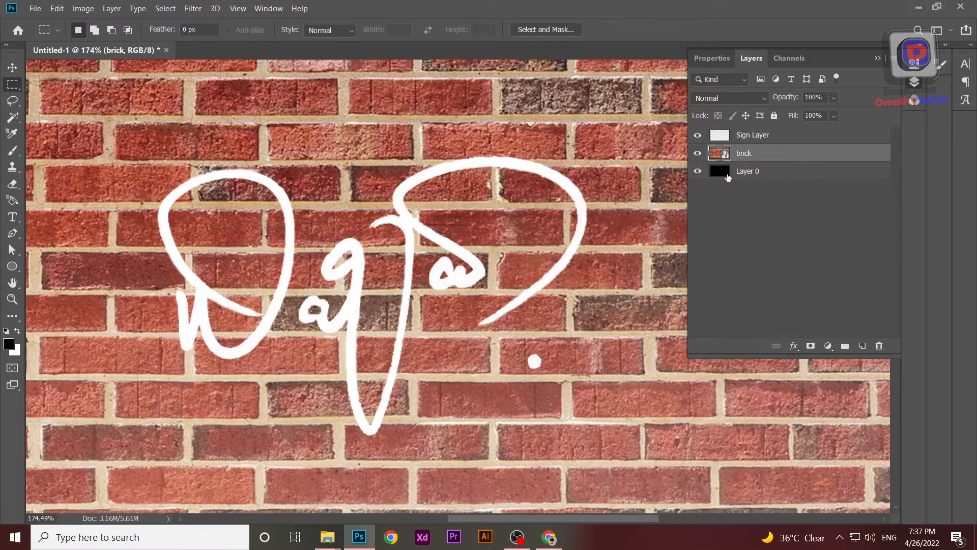
pyautogui.click(741, 173)
pyautogui.press('Delete')
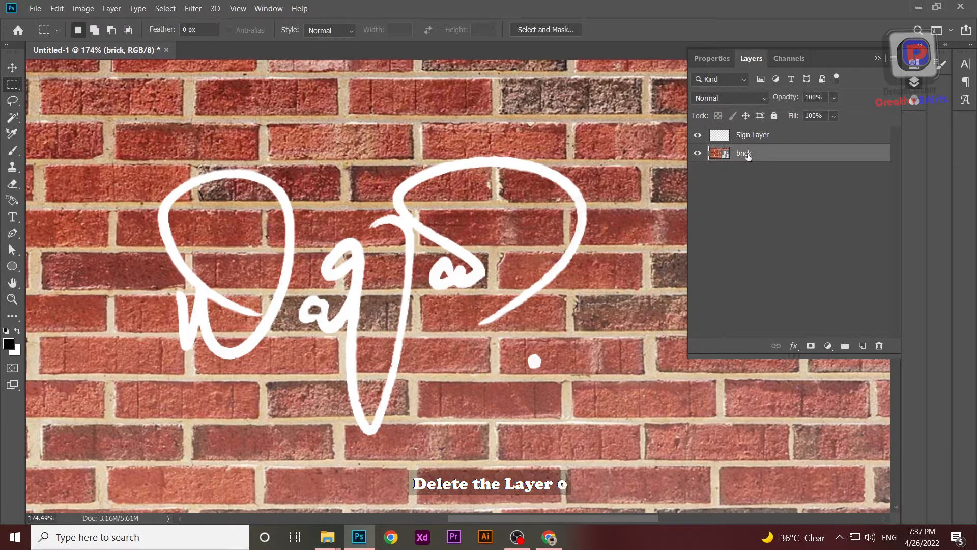
pyautogui.rightClick(748, 155)
pyautogui.click(731, 201)
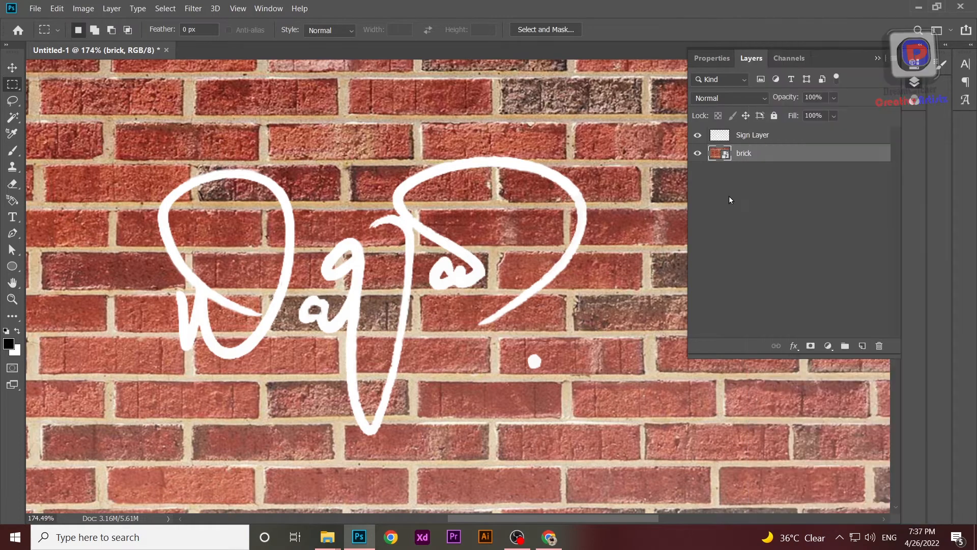
# Step: Load the signature on Sign Layer as a selection, scale it up to about 137% centred on the wall, and deselect
pyautogui.scroll(-8, 515, 269)
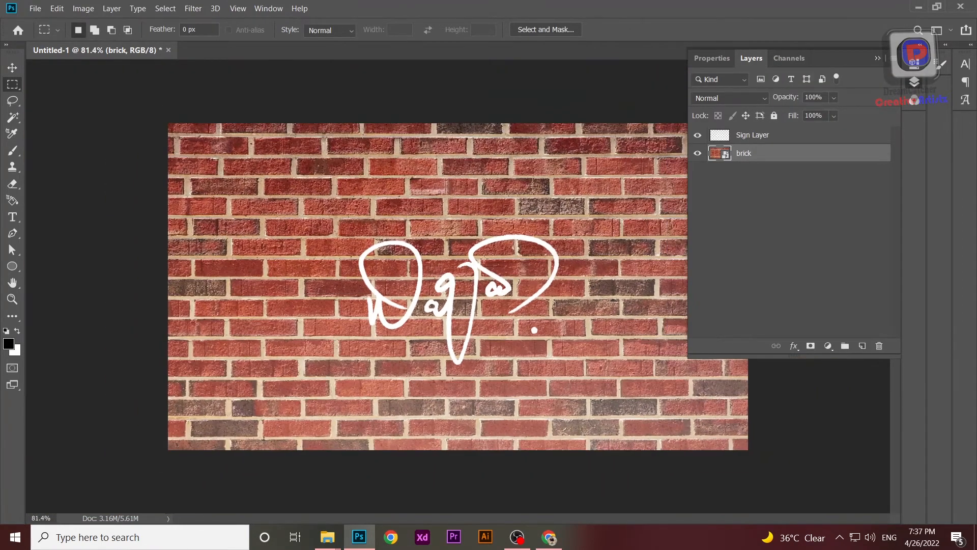
pyautogui.keyDown('ctrl'); pyautogui.click(725, 137); pyautogui.keyUp('ctrl')
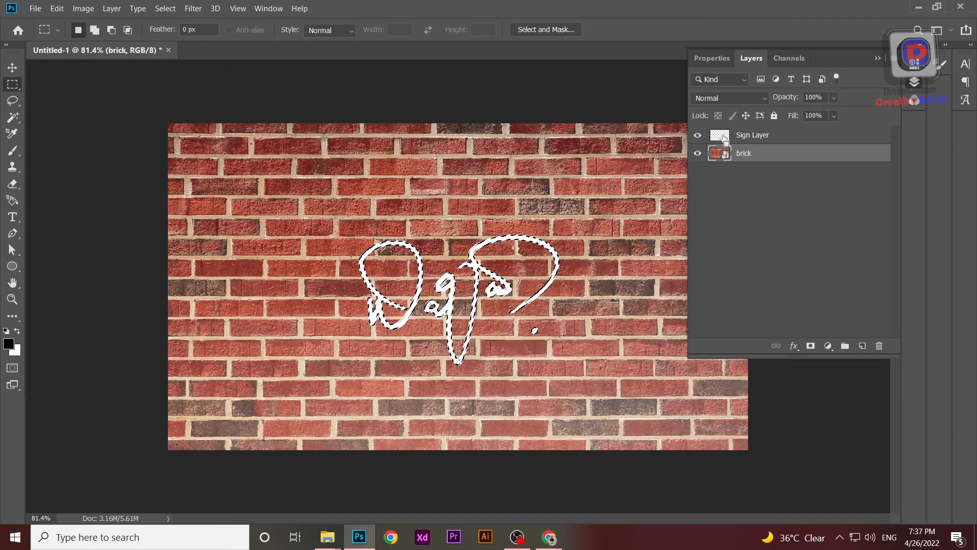
pyautogui.click(725, 136)
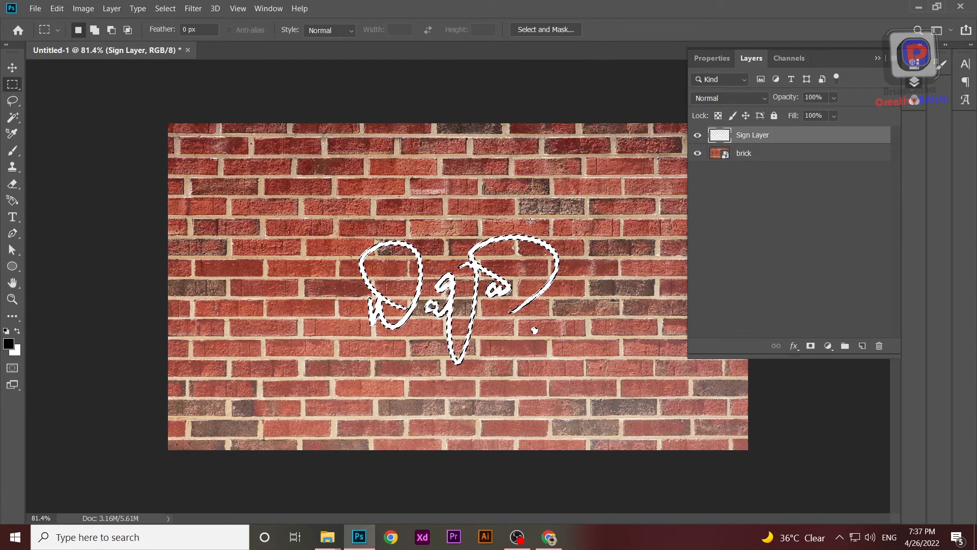
pyautogui.hotkey('ctrl', 't')
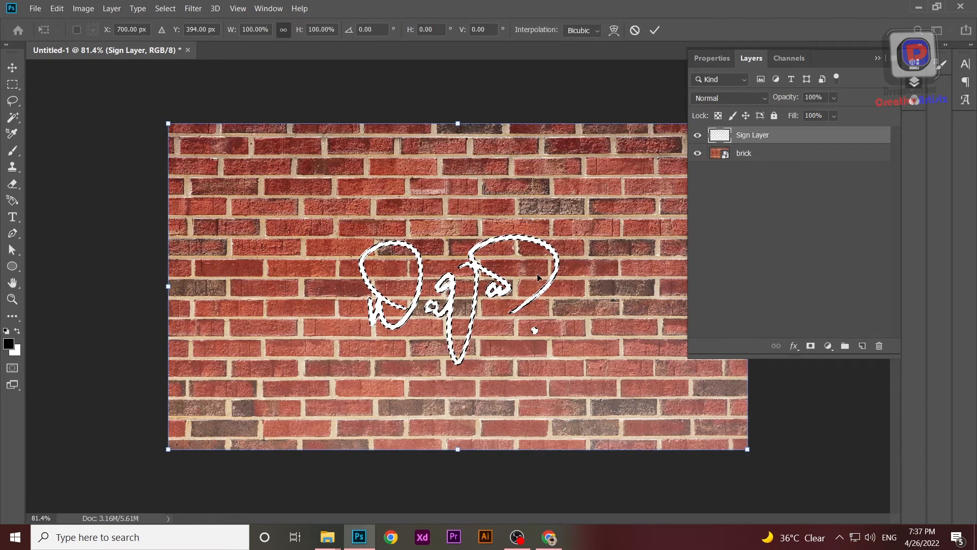
pyautogui.press('Escape')
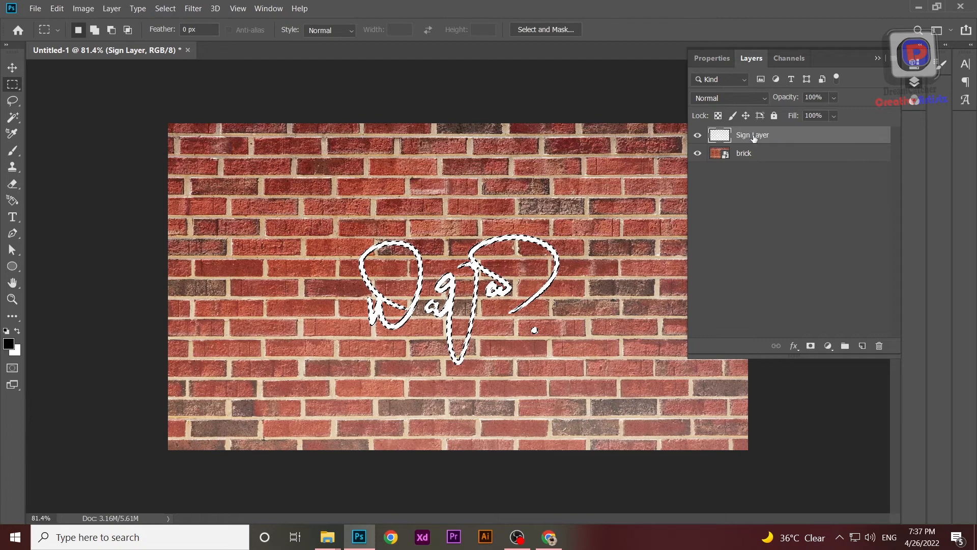
pyautogui.hotkey('ctrl', 't')
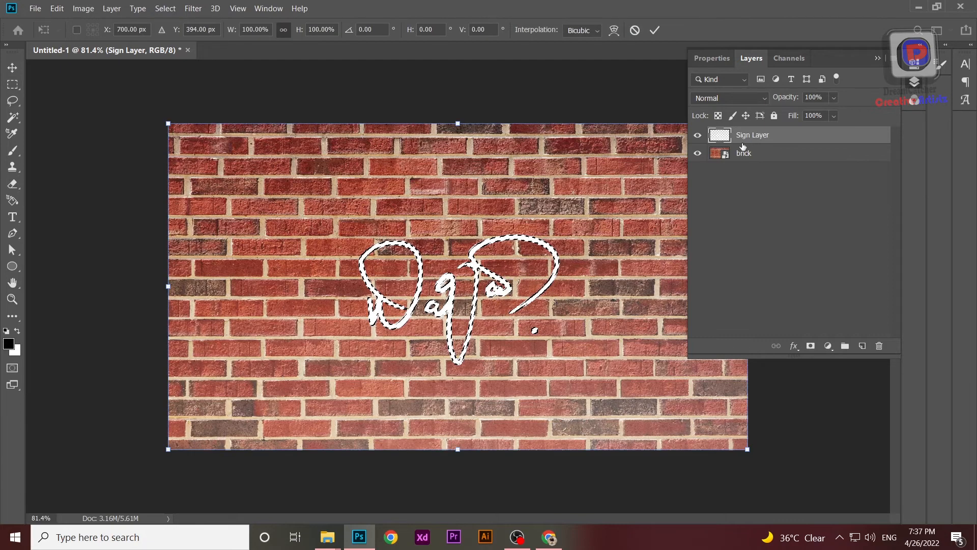
pyautogui.moveTo(168, 123); pyautogui.dragTo(41, 52)
pyautogui.moveTo(747, 461); pyautogui.dragTo(841, 508)
pyautogui.moveTo(495, 325)
pyautogui.mouseDown()
pyautogui.moveTo(531, 344)
pyautogui.moveTo(518, 290)
pyautogui.mouseUp()
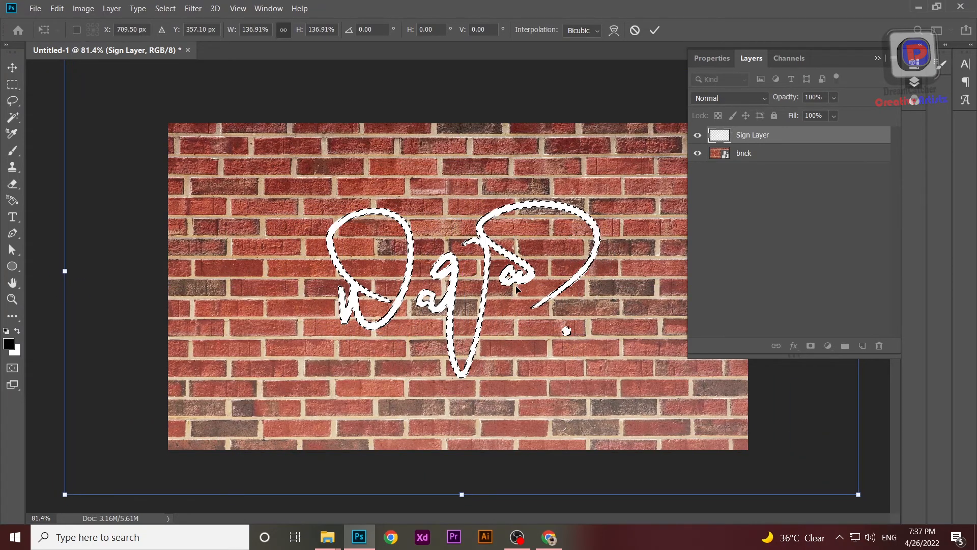
pyautogui.press('Return')
pyautogui.hotkey('ctrl', 'd')
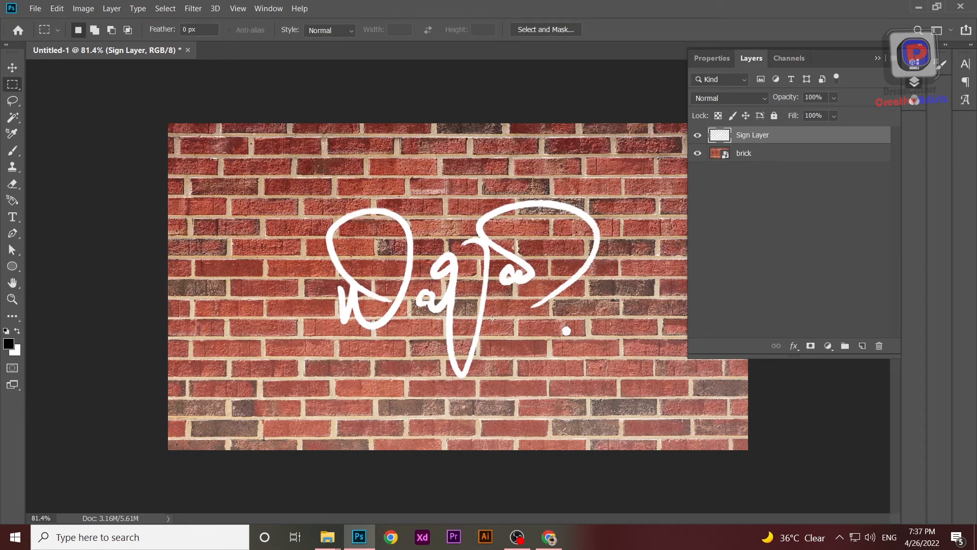
# Step: Add an empty layer directly above the brick layer
pyautogui.scroll(-5, 491, 316)
pyautogui.scroll(2, 490, 316)
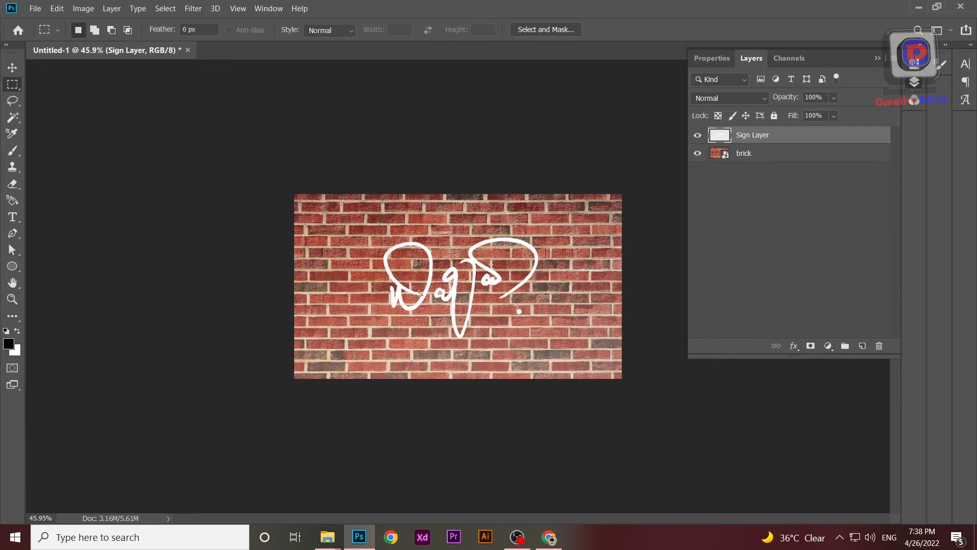
pyautogui.scroll(2, 418, 294)
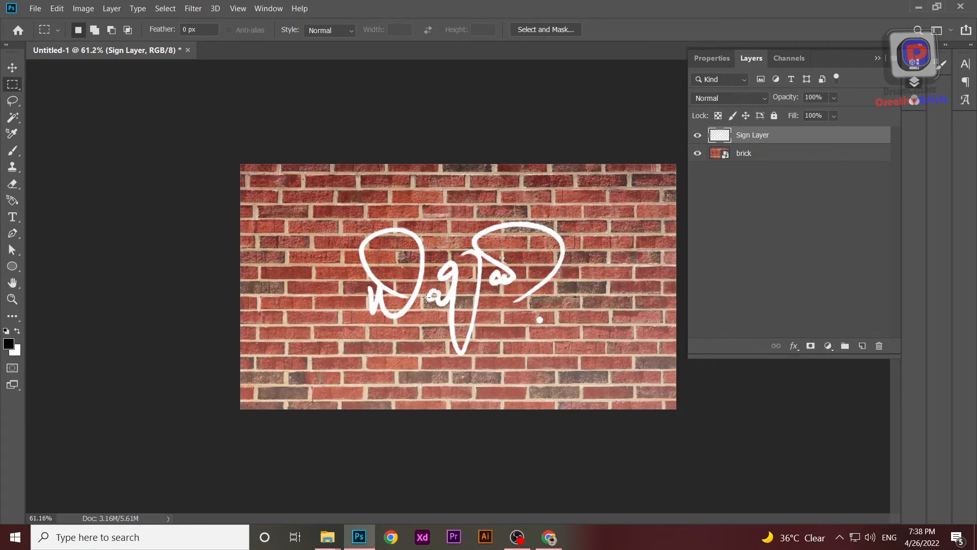
pyautogui.rightClick(750, 155)
pyautogui.click(791, 214)
pyautogui.click(862, 345)
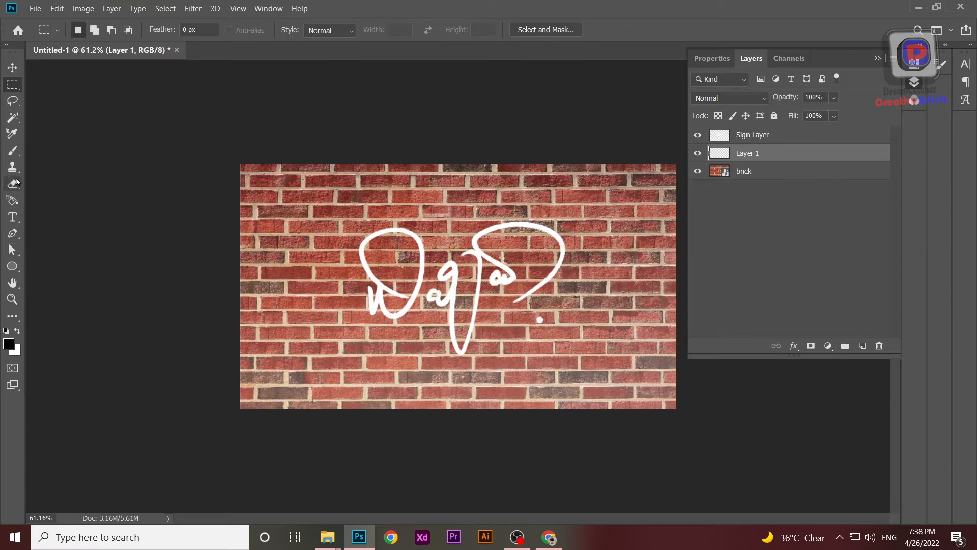
# Step: Set the foreground color to pure red (ff0000) and delete the empty Layer 1
pyautogui.click(9, 344)
pyautogui.click(515, 131)
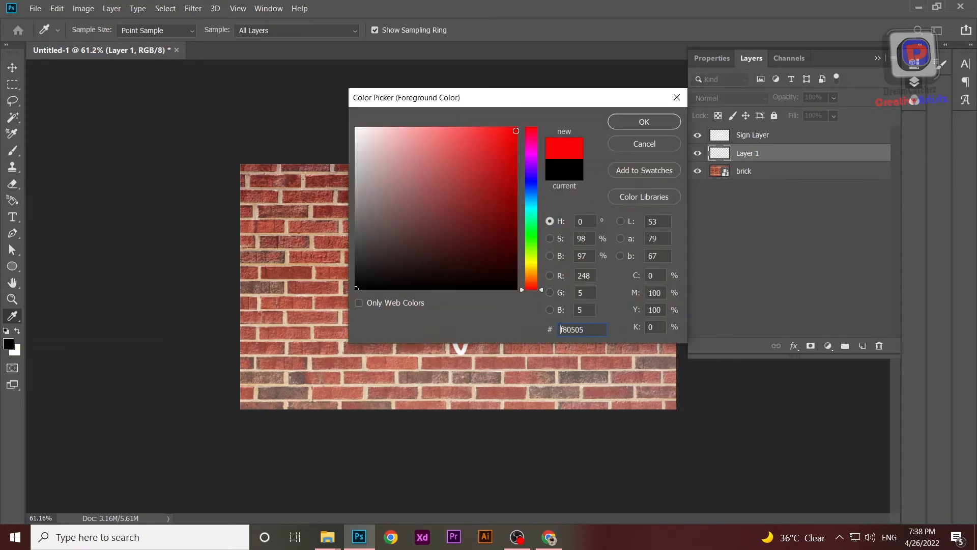
pyautogui.click(644, 123)
pyautogui.press('m')
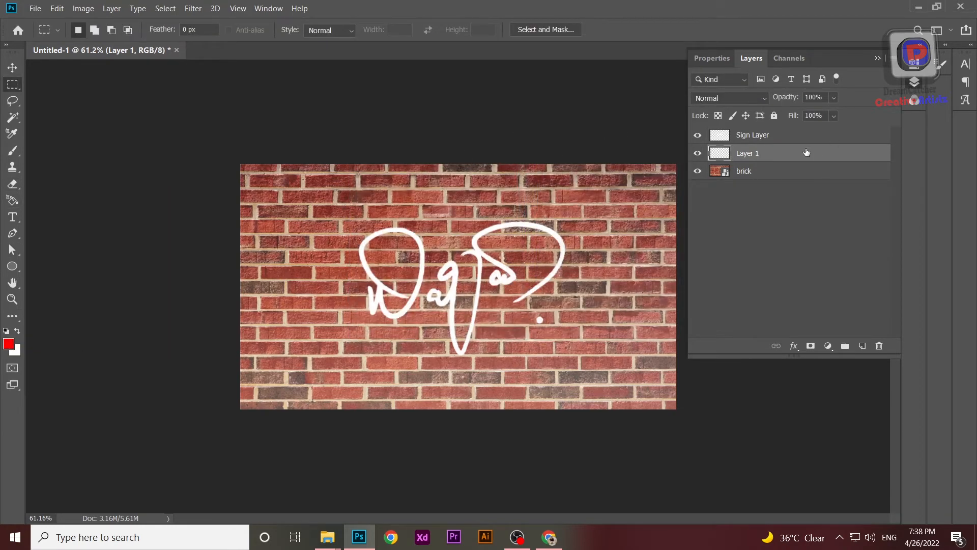
pyautogui.press('Delete')
# Step: Add a Gradient Fill layer above the brick layer with Radial style and the red-to-white preset
pyautogui.click(827, 346)
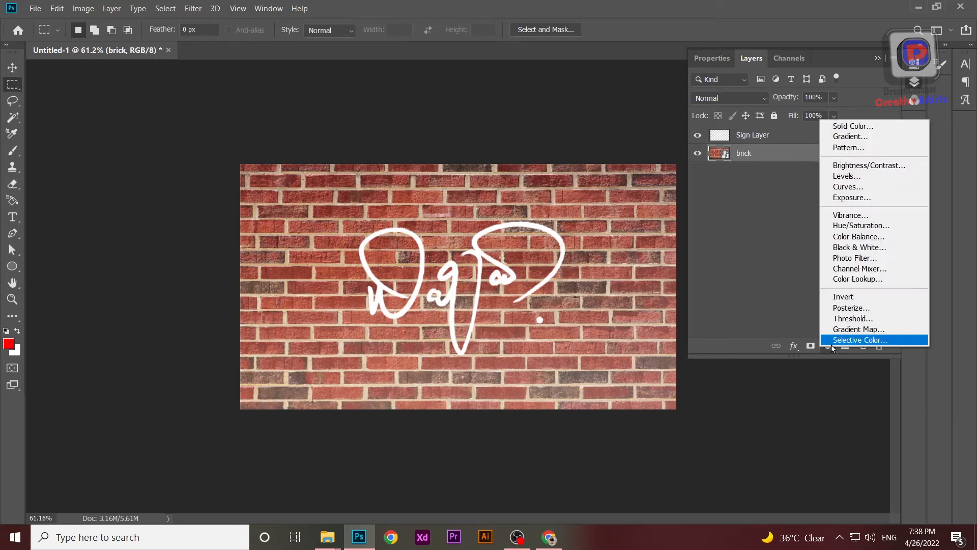
pyautogui.click(854, 141)
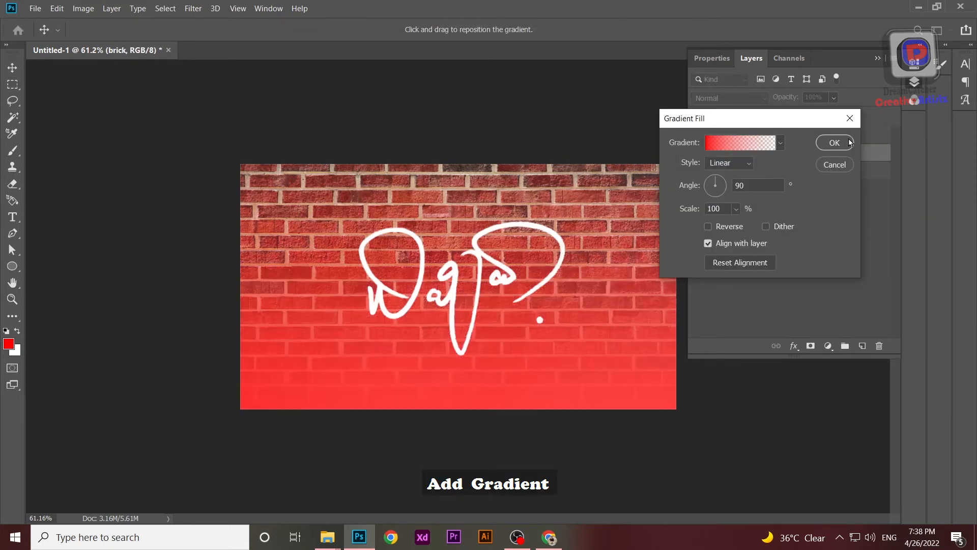
pyautogui.click(733, 163)
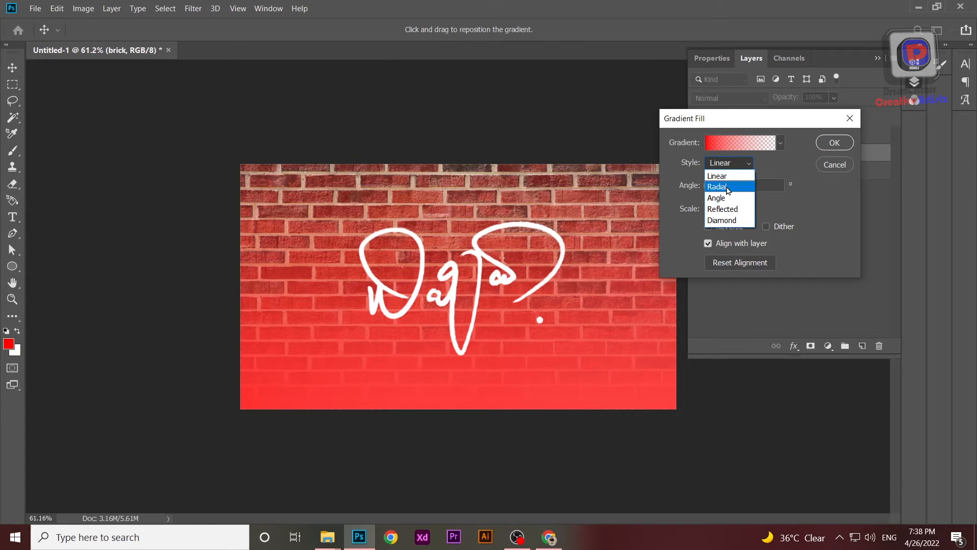
pyautogui.click(726, 187)
pyautogui.click(780, 143)
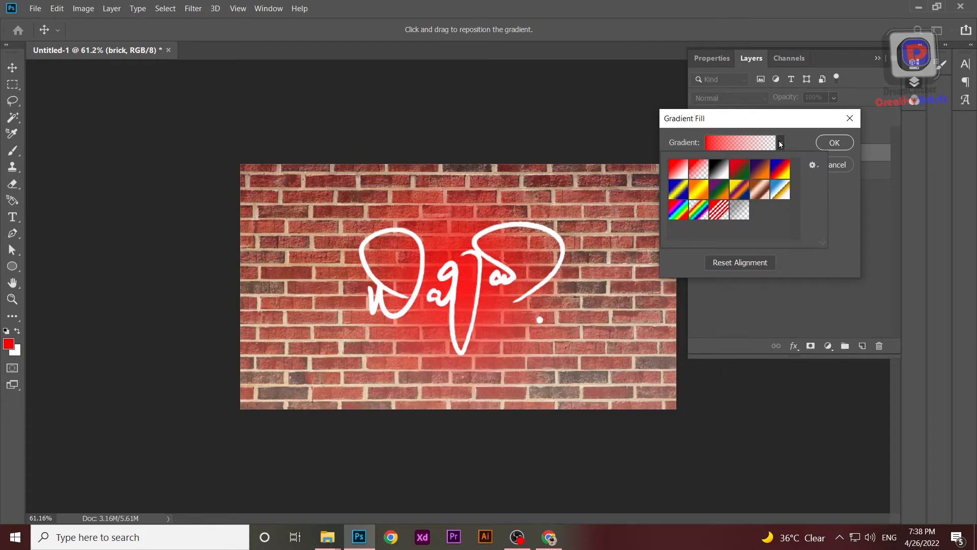
pyautogui.click(678, 172)
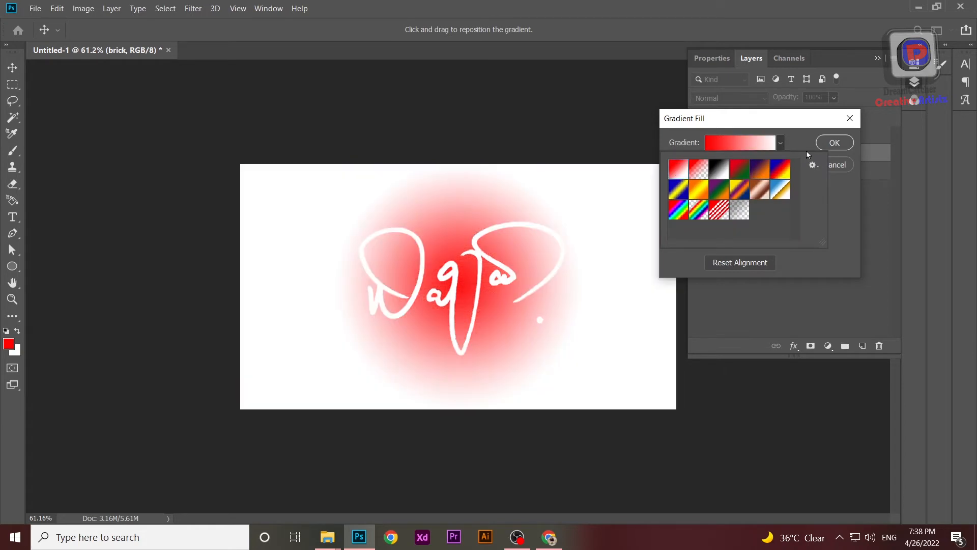
pyautogui.click(826, 144)
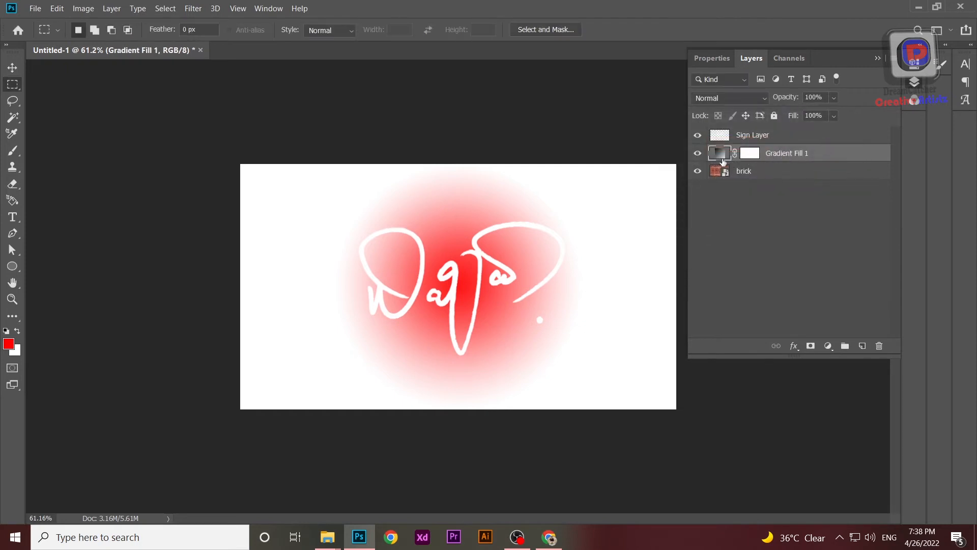
# Step: Change the radial gradient fill to the red-to-transparent preset, leave it unreversed, and set its scale to 210%
pyautogui.doubleClick(722, 159)
pyautogui.click(708, 227)
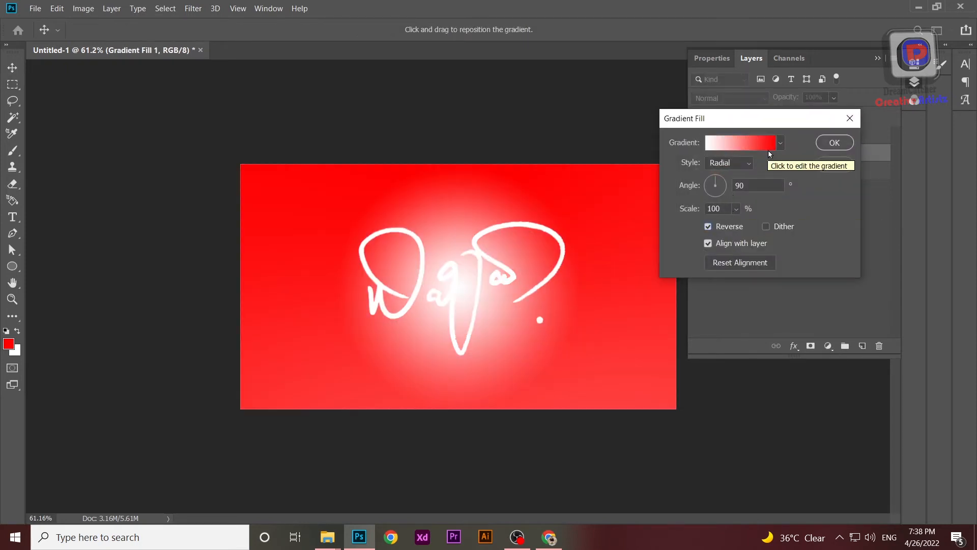
pyautogui.click(781, 144)
pyautogui.click(697, 173)
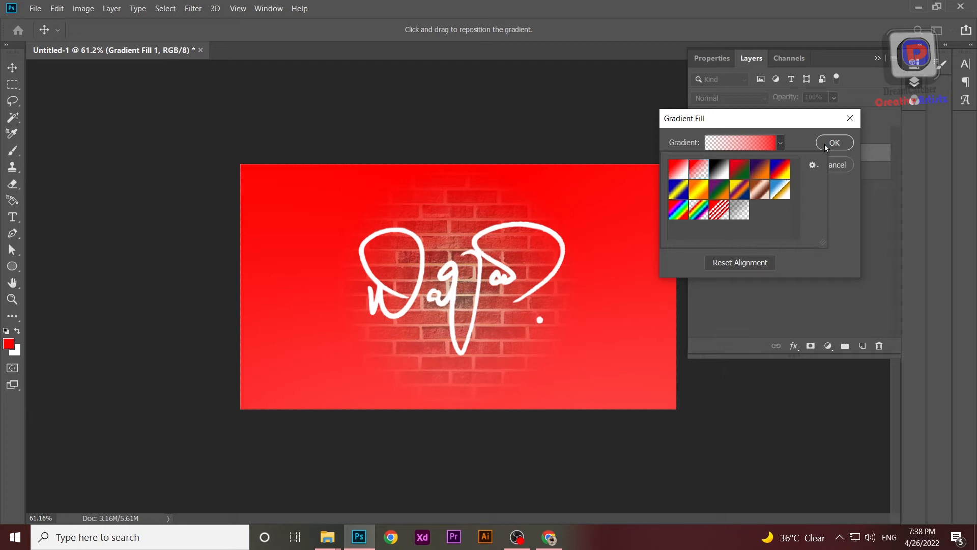
pyautogui.click(834, 194)
pyautogui.click(709, 226)
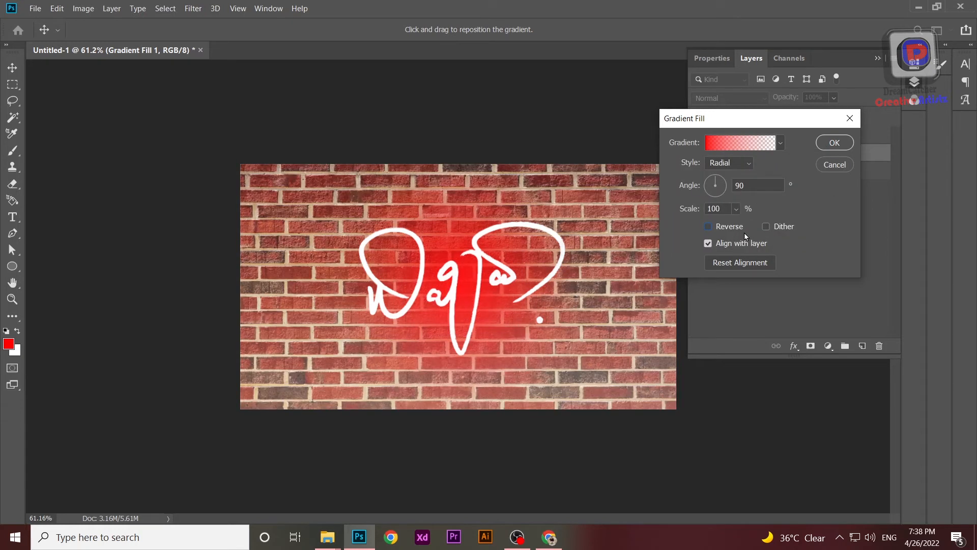
pyautogui.click(737, 209)
pyautogui.moveTo(734, 225)
pyautogui.mouseDown()
pyautogui.moveTo(758, 228)
pyautogui.moveTo(741, 227)
pyautogui.mouseUp()
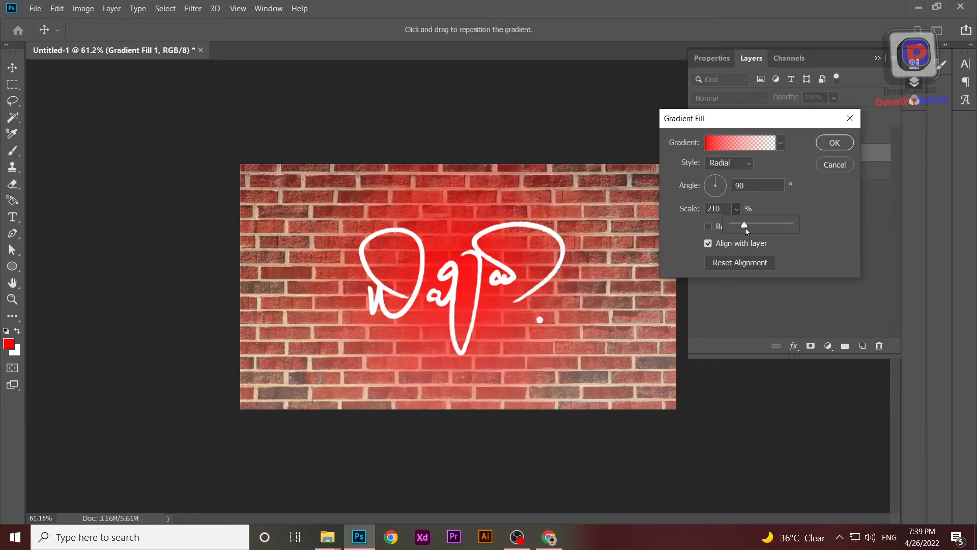
pyautogui.click(825, 143)
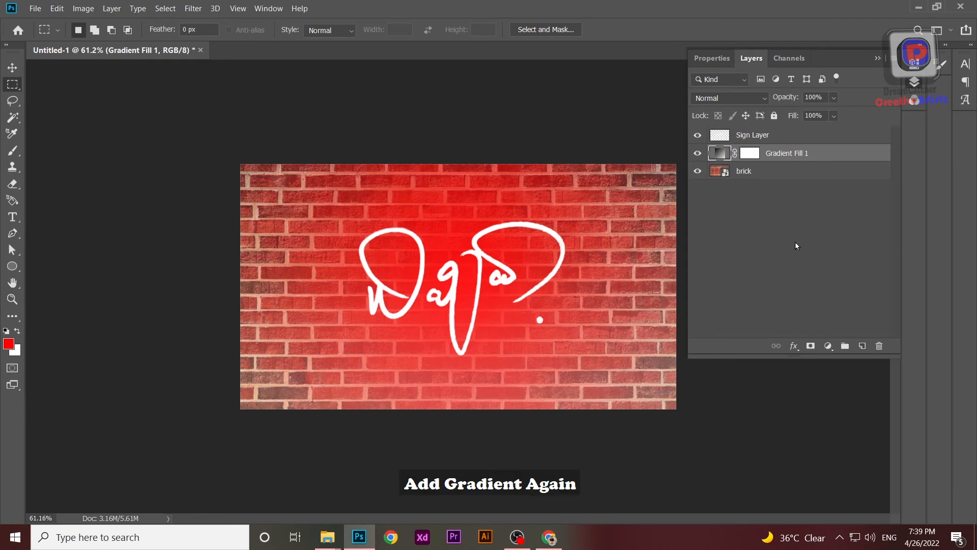
# Step: Start a second Gradient Fill layer and change the gradient's starting color stop to black (000000)
pyautogui.click(834, 351)
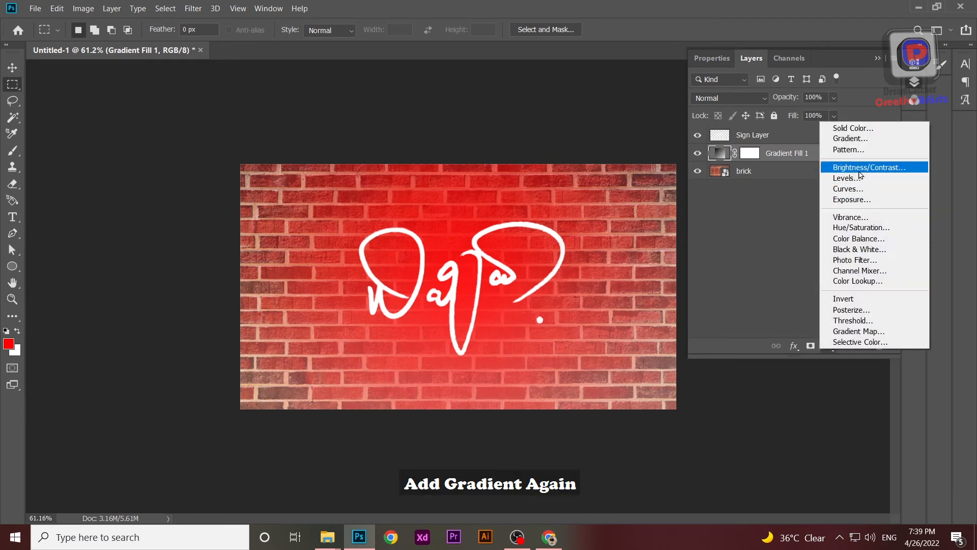
pyautogui.click(855, 139)
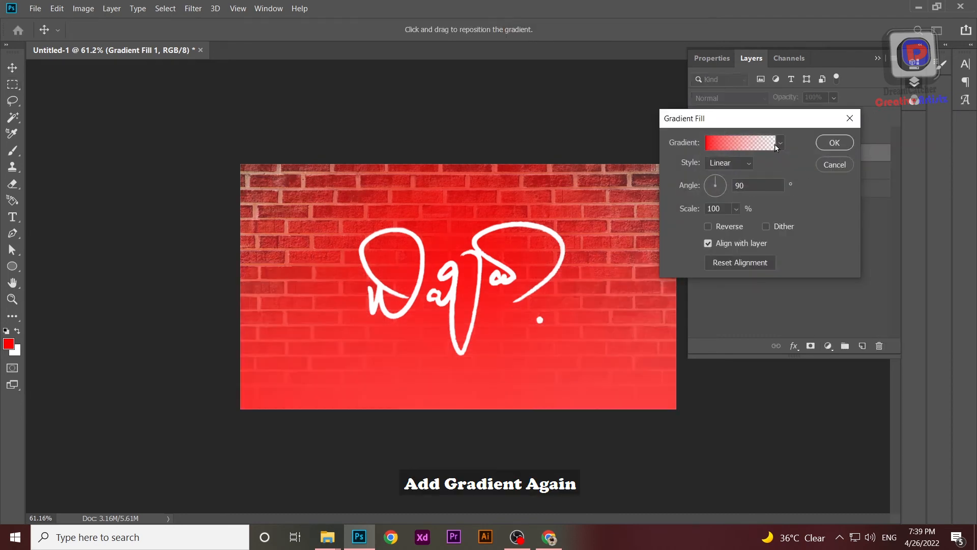
pyautogui.click(776, 148)
pyautogui.click(690, 315)
pyautogui.doubleClick(690, 316)
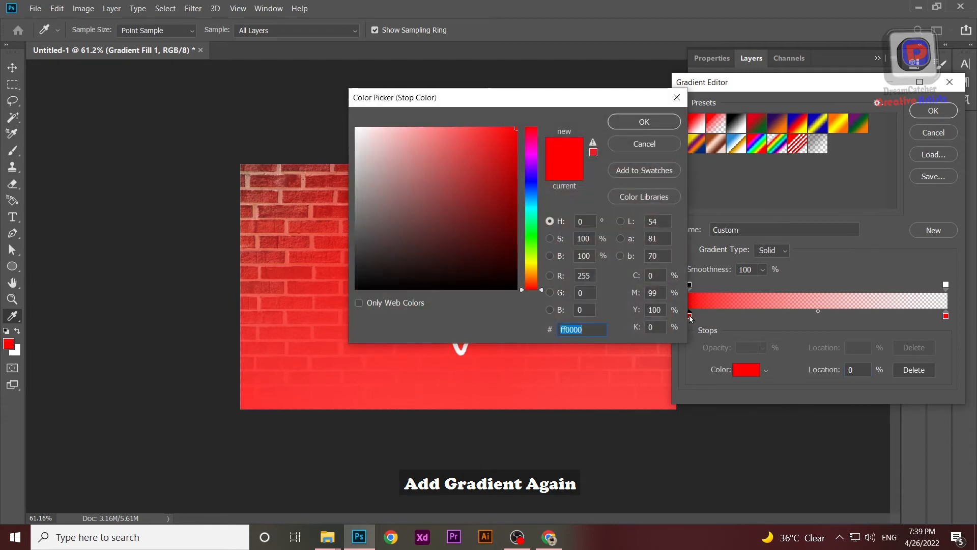
pyautogui.moveTo(488, 272); pyautogui.dragTo(516, 301)
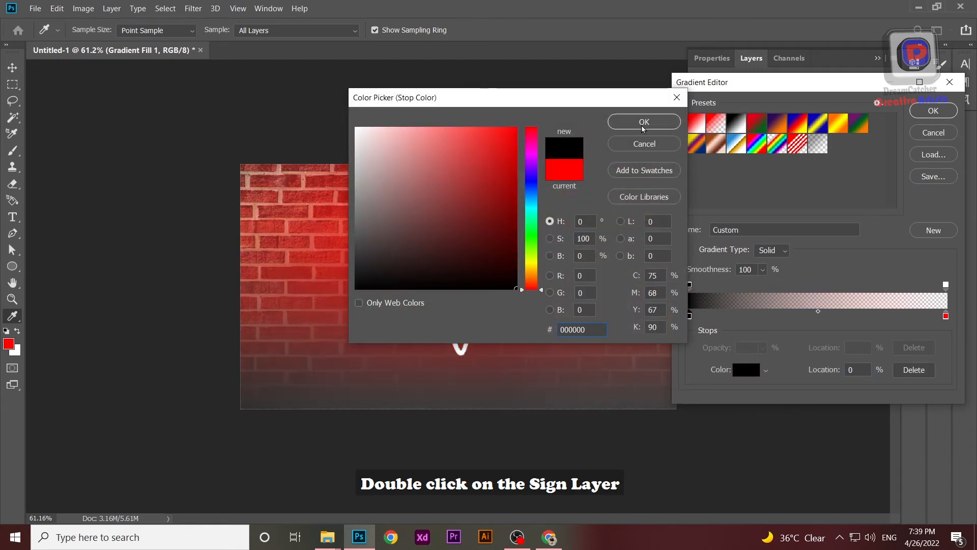
pyautogui.click(643, 127)
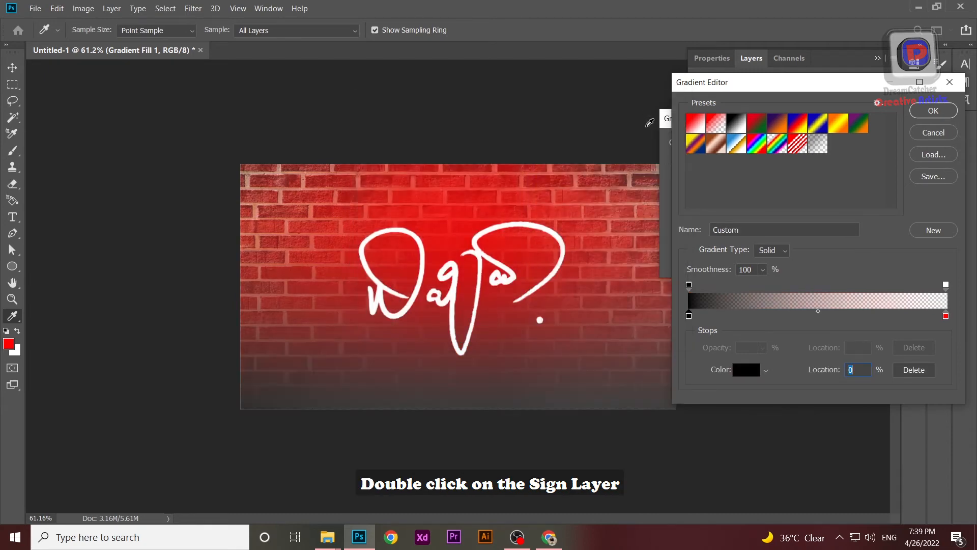
pyautogui.click(934, 111)
# Step: Finish the black gradient fill with Radial style, reversed colors and a scale of 155%
pyautogui.click(742, 164)
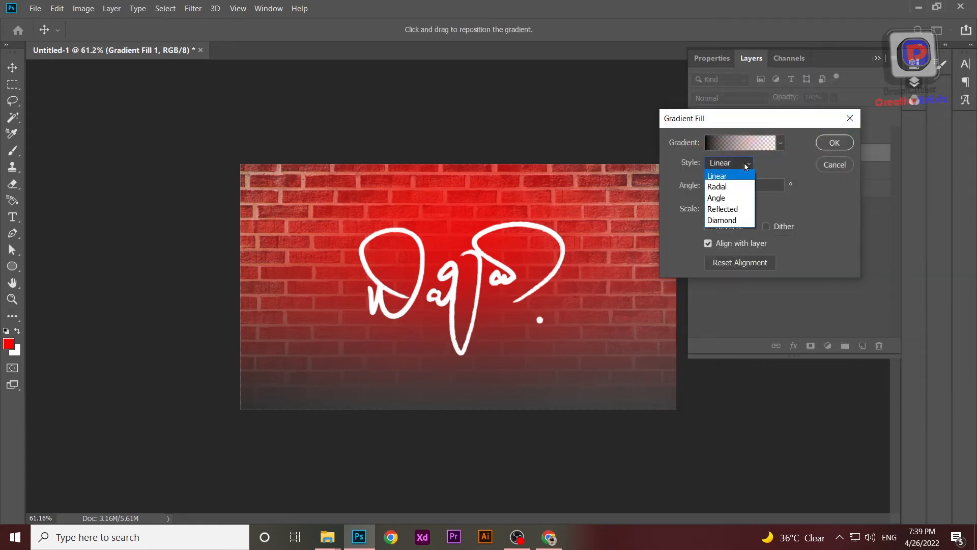
pyautogui.click(726, 187)
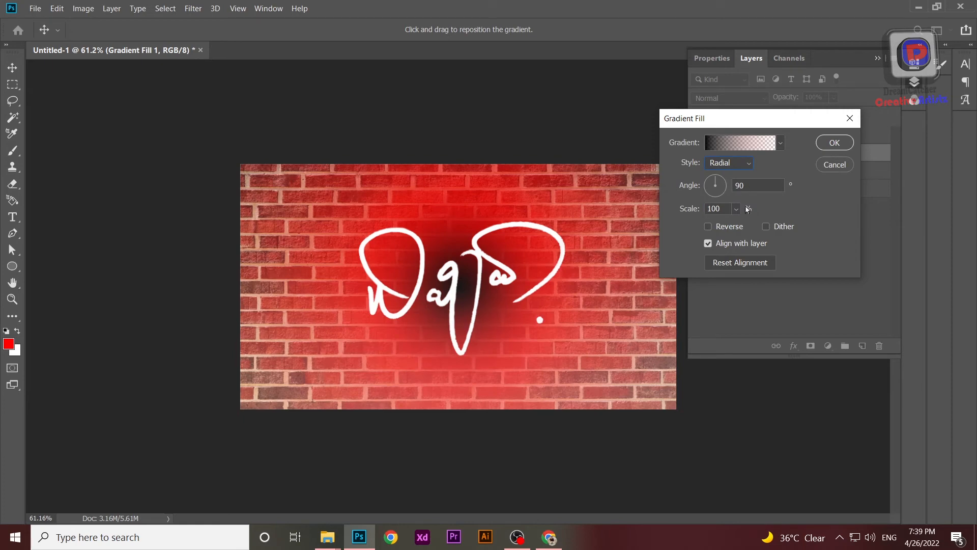
pyautogui.click(712, 227)
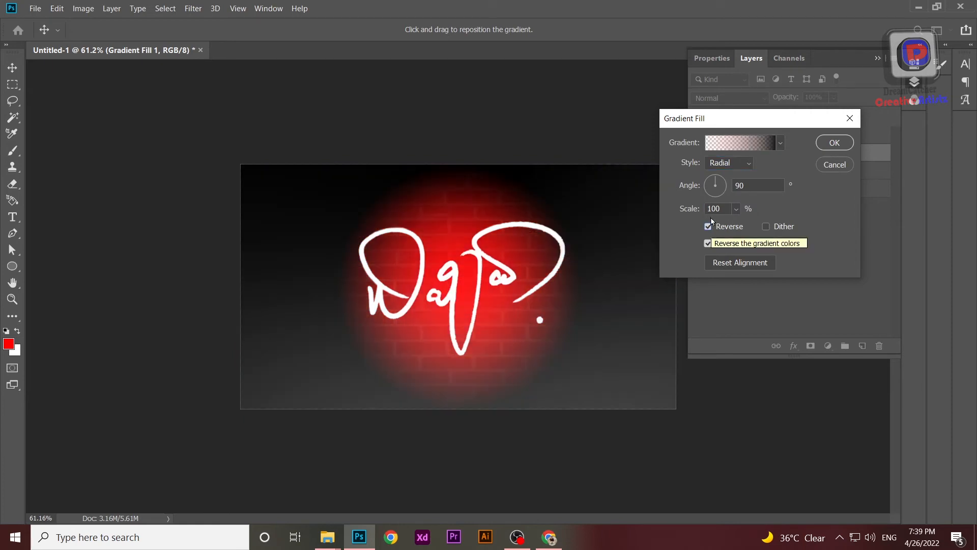
pyautogui.click(736, 209)
pyautogui.moveTo(734, 227); pyautogui.dragTo(741, 227)
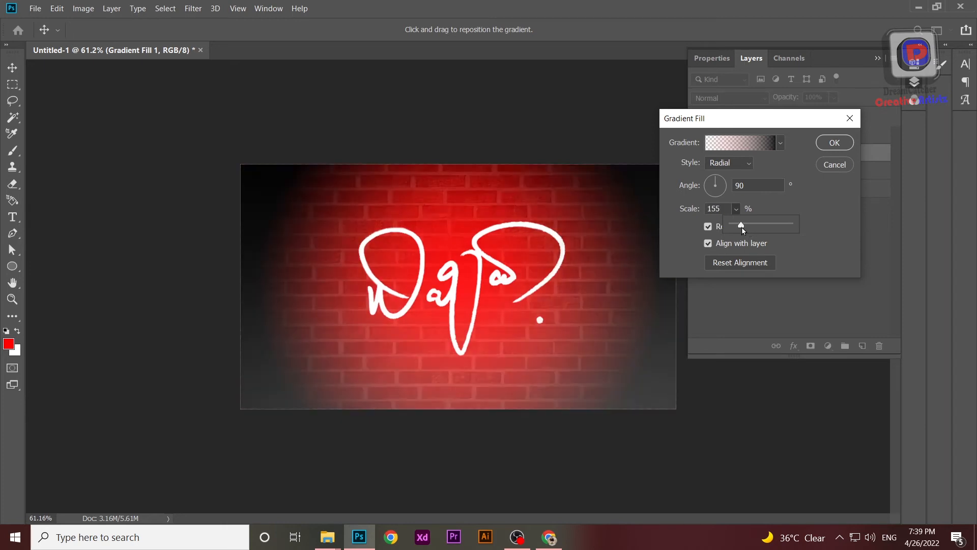
pyautogui.click(806, 204)
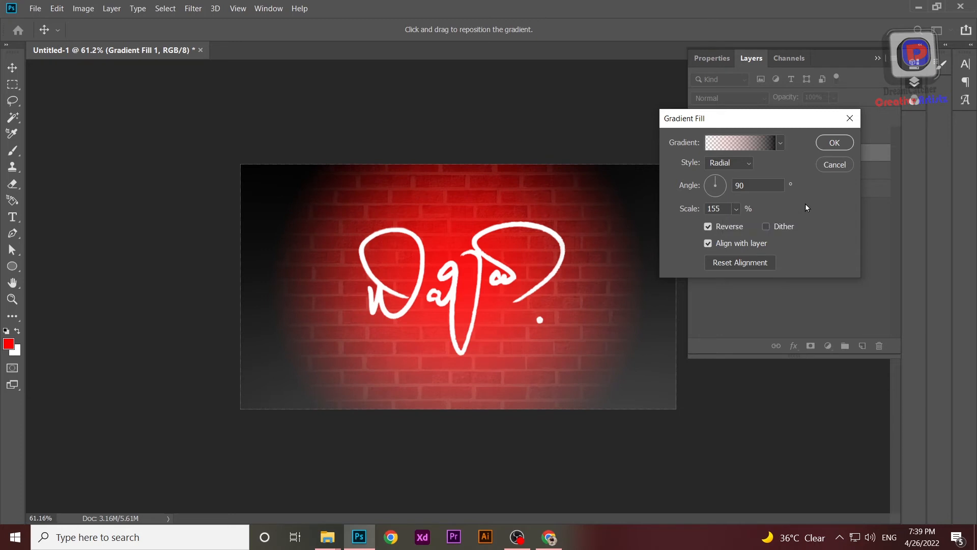
pyautogui.click(835, 143)
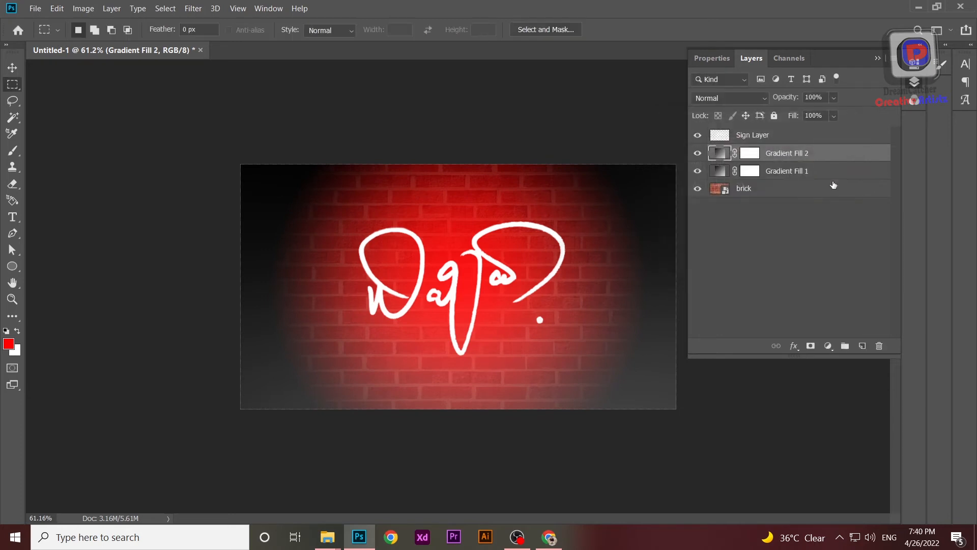
# Step: Set the blend mode of both Gradient Fill 1 and Gradient Fill 2 to Multiply, then deselect all layers
pyautogui.click(785, 173)
pyautogui.click(742, 101)
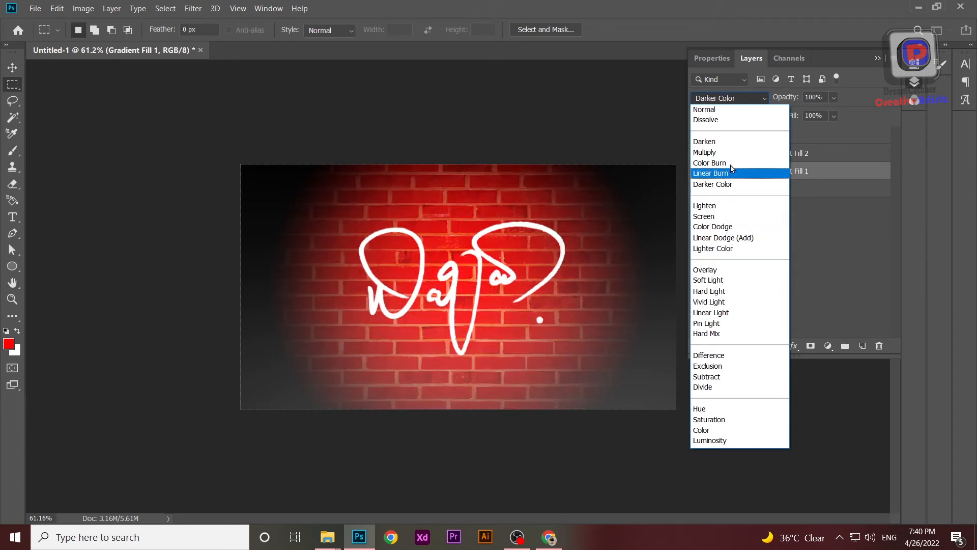
pyautogui.click(718, 155)
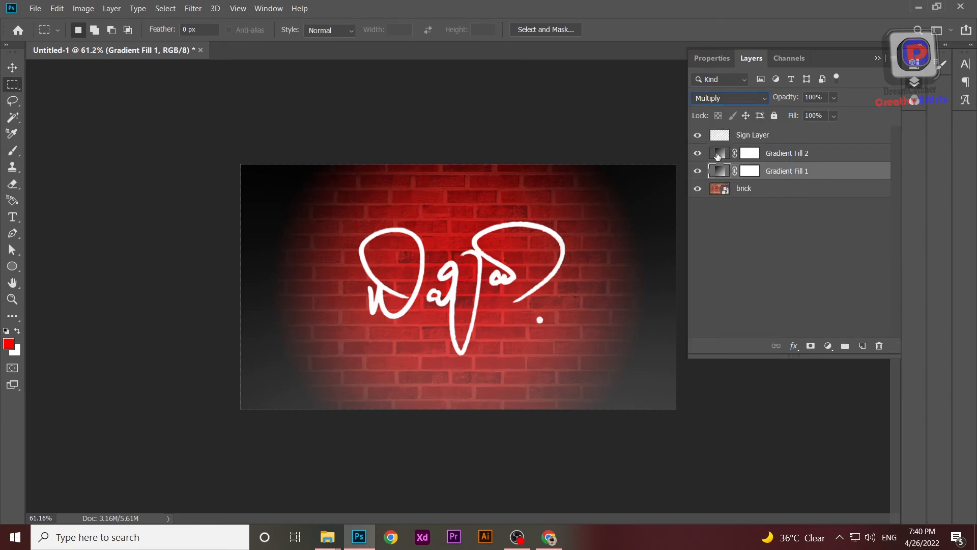
pyautogui.click(733, 154)
pyautogui.click(766, 99)
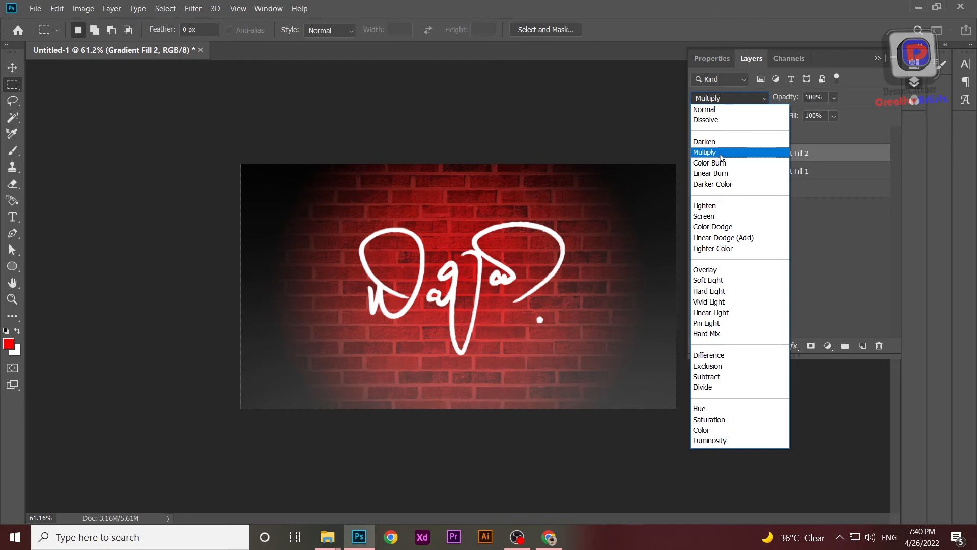
pyautogui.click(721, 155)
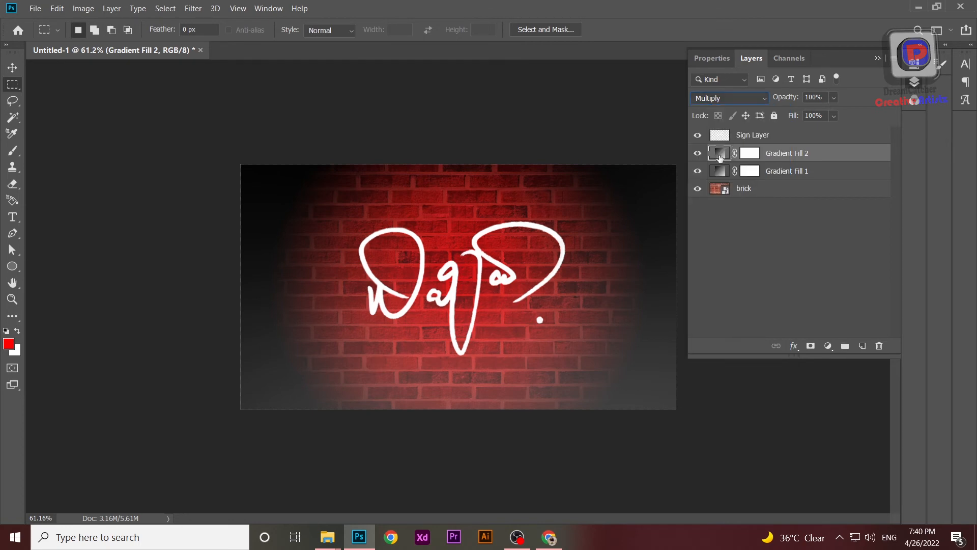
pyautogui.click(779, 283)
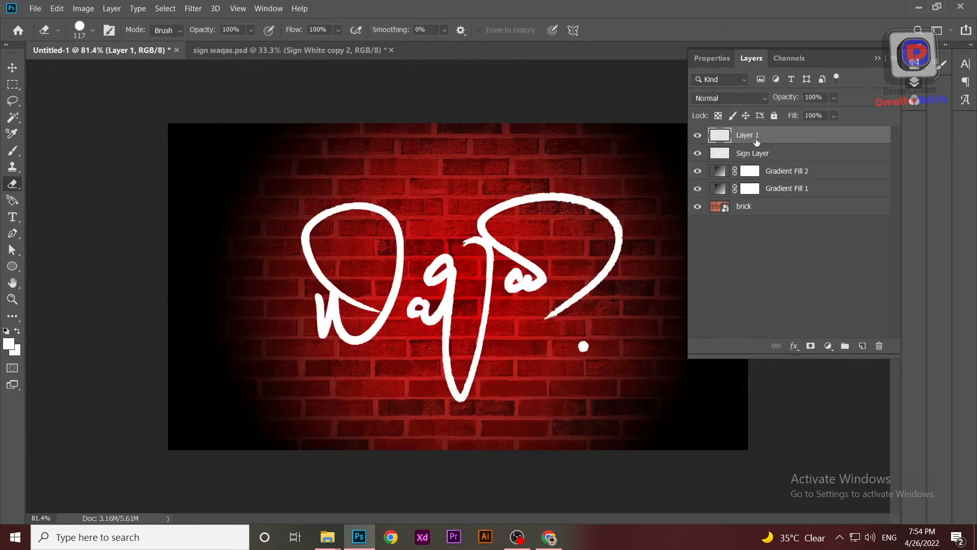
# Step: Add a red Outer Glow to the Sign Layer with Screen blending, 100% opacity, Softer technique, 28% spread and 32 px size
pyautogui.click(742, 139)
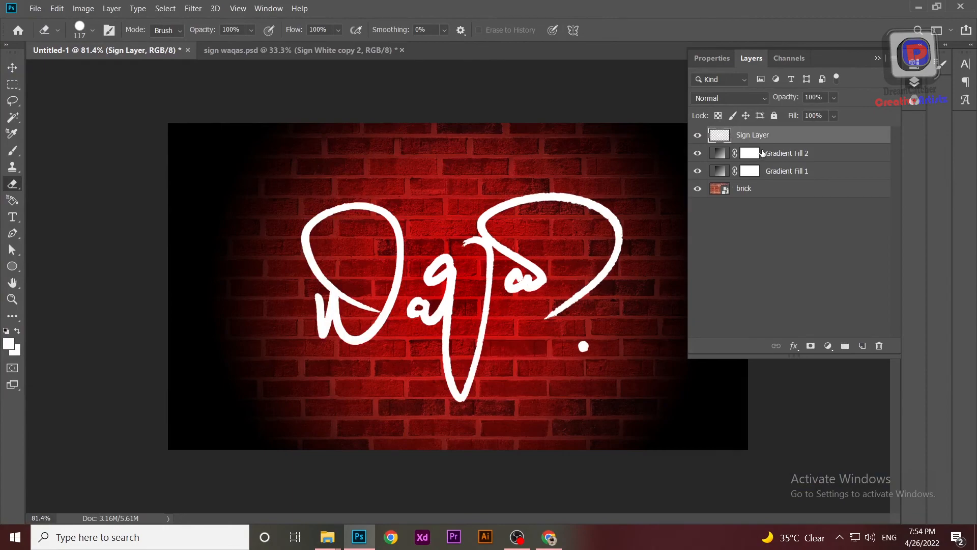
pyautogui.doubleClick(854, 136)
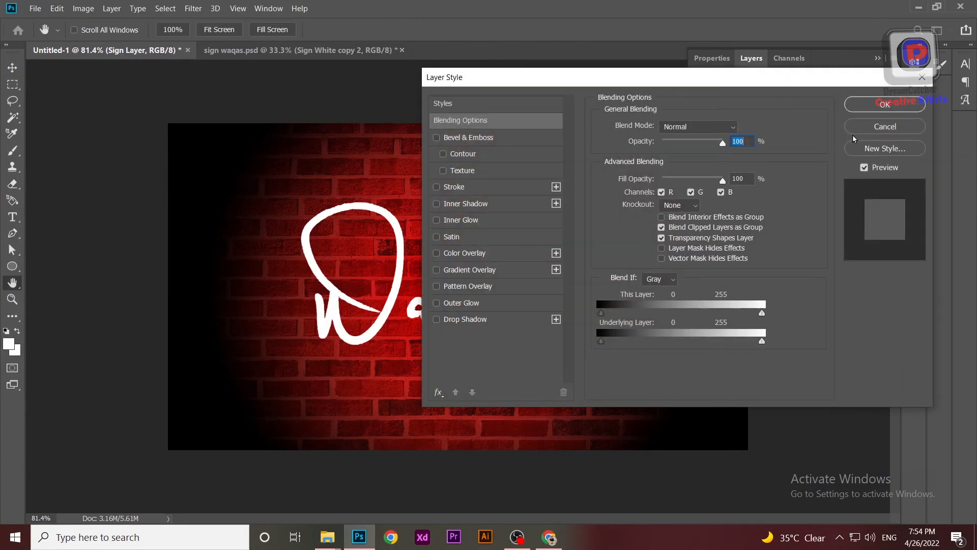
pyautogui.click(651, 316)
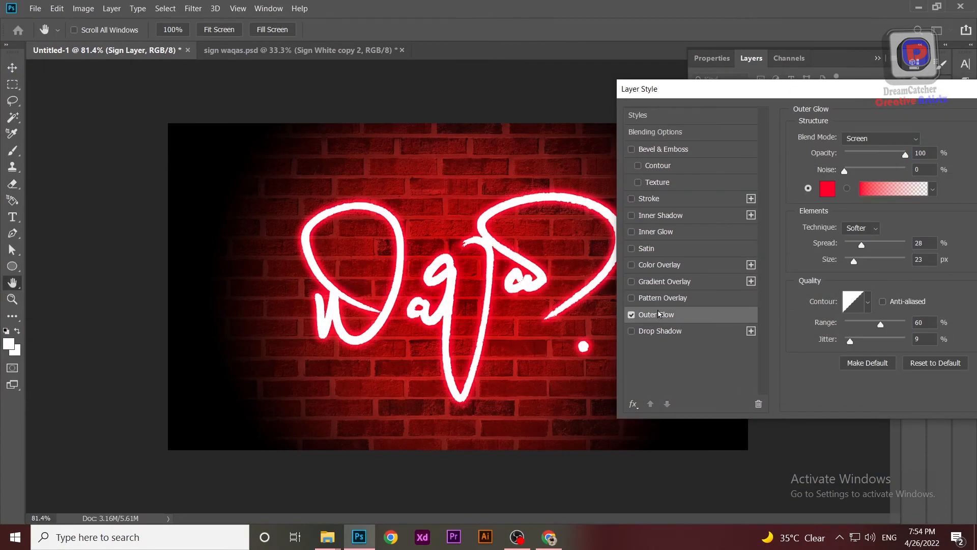
pyautogui.moveTo(835, 94); pyautogui.dragTo(809, 71)
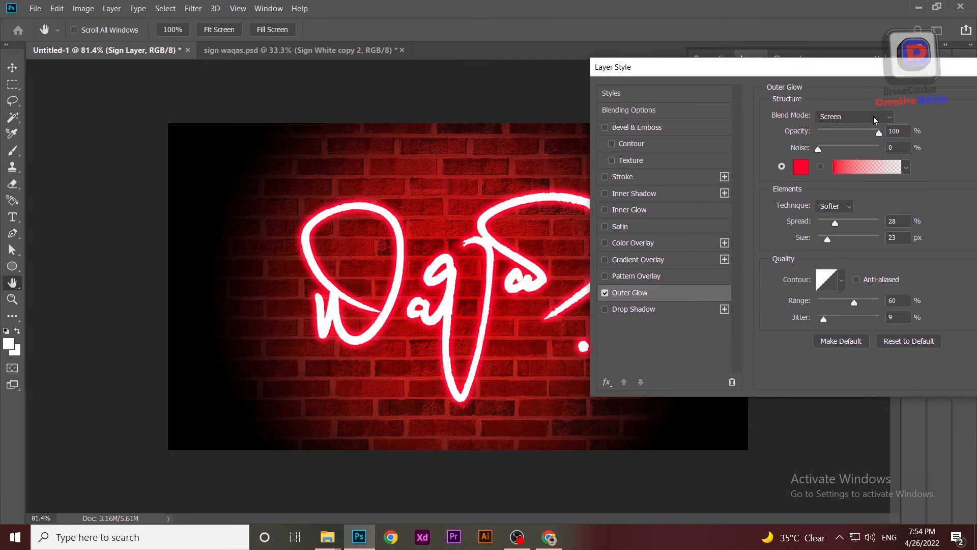
pyautogui.click(874, 118)
pyautogui.click(847, 242)
pyautogui.moveTo(837, 224)
pyautogui.mouseDown()
pyautogui.moveTo(869, 224)
pyautogui.moveTo(840, 224)
pyautogui.mouseUp()
pyautogui.moveTo(830, 241)
pyautogui.mouseDown()
pyautogui.moveTo(848, 240)
pyautogui.moveTo(834, 244)
pyautogui.mouseUp()
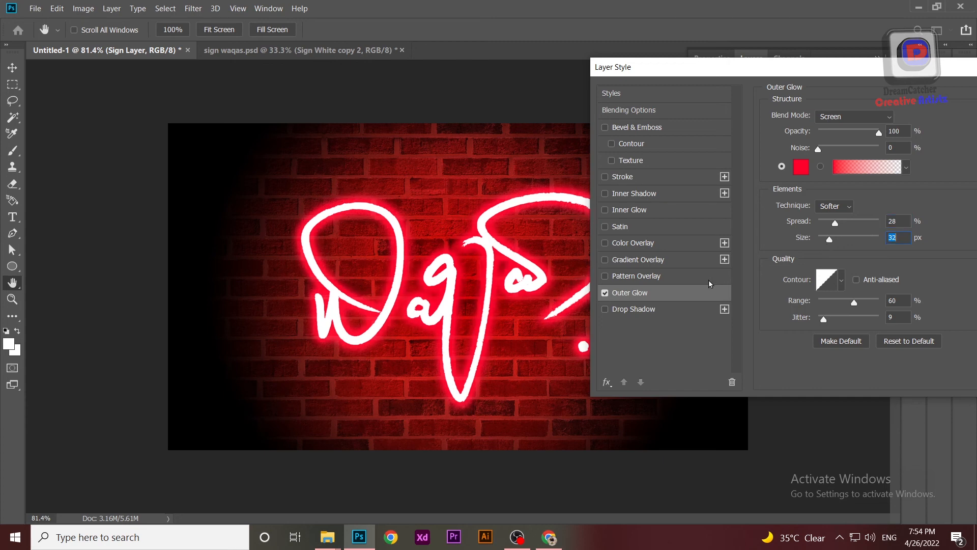
pyautogui.moveTo(771, 70); pyautogui.dragTo(739, 76)
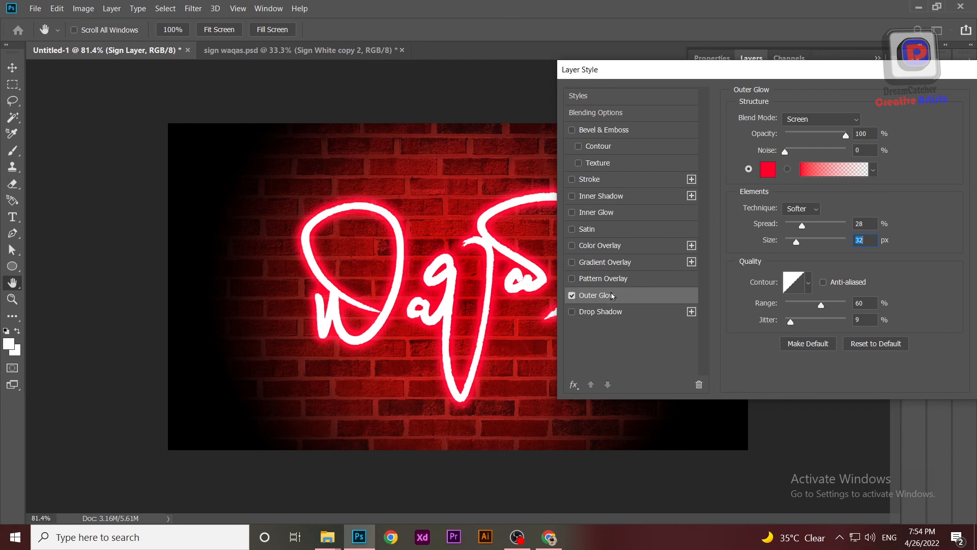
pyautogui.moveTo(859, 72); pyautogui.dragTo(760, 96)
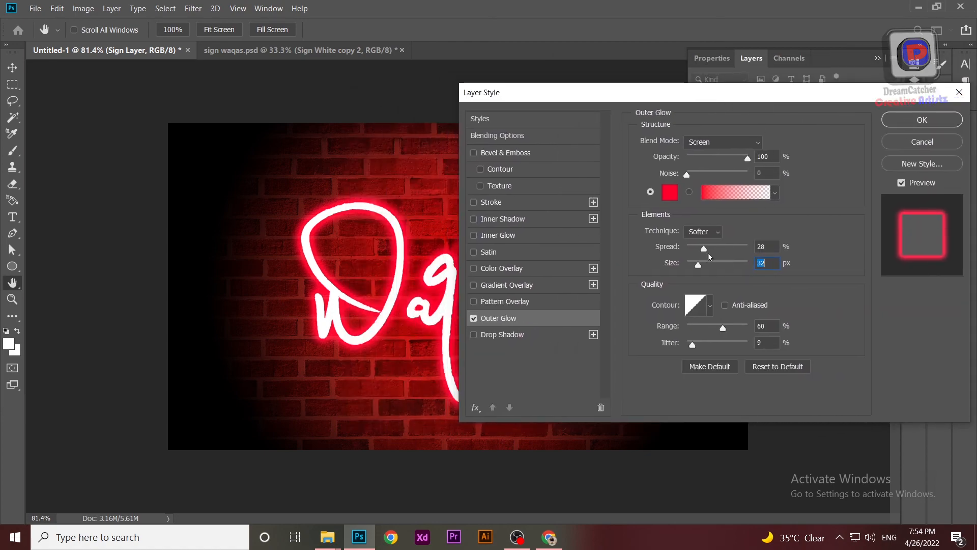
pyautogui.click(922, 122)
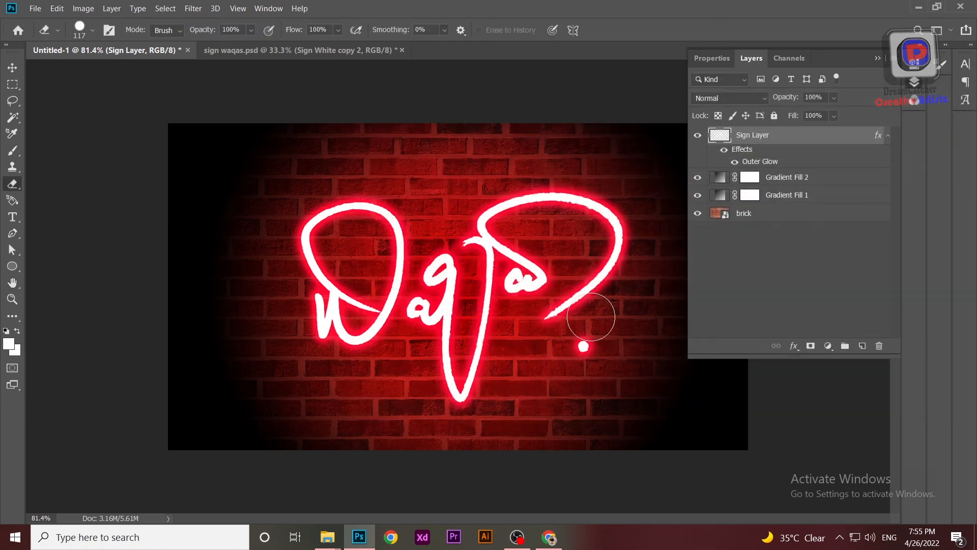
# Step: Collapse the layer list and examine the glowing signature on the brick wall fitted to the window and at different magnifications
pyautogui.click(879, 56)
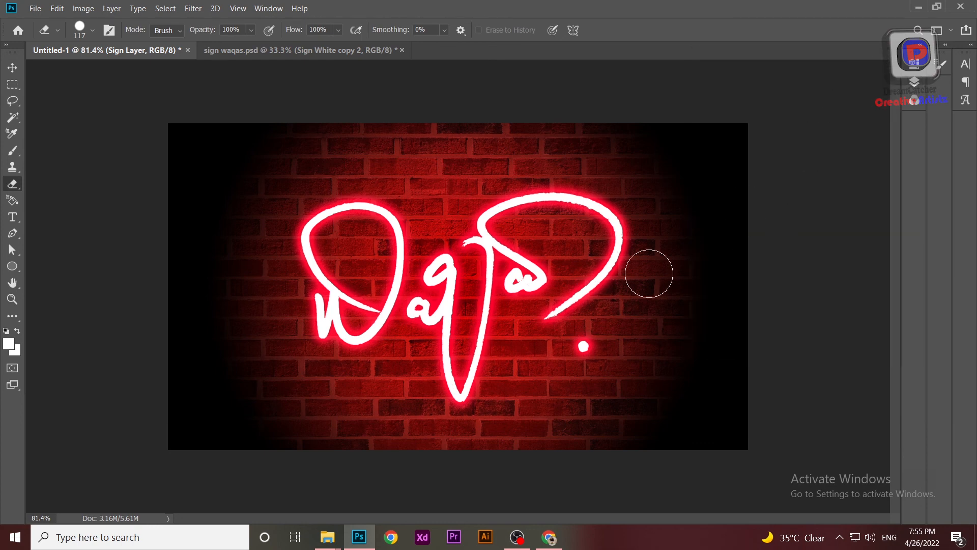
pyautogui.hotkey('ctrl', '0')
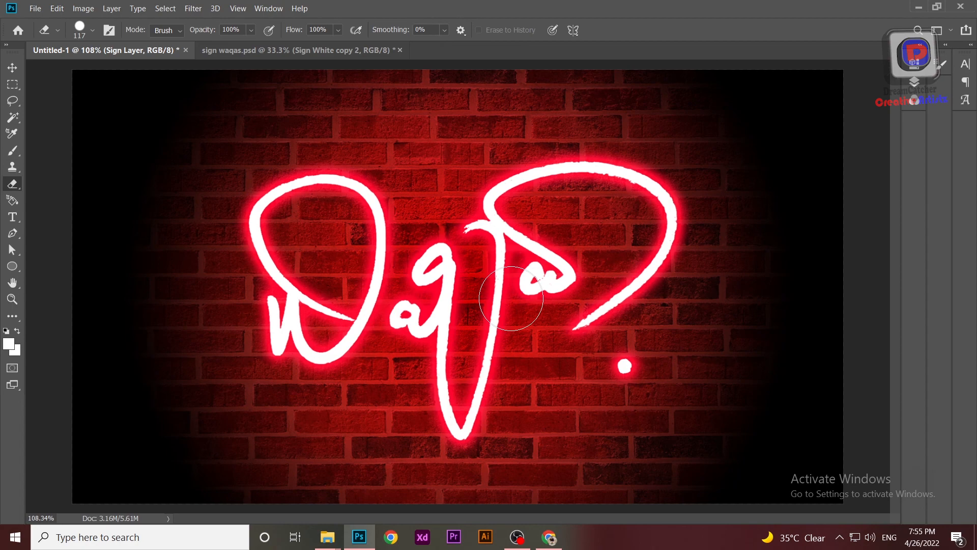
pyautogui.scroll(-5, 511, 298)
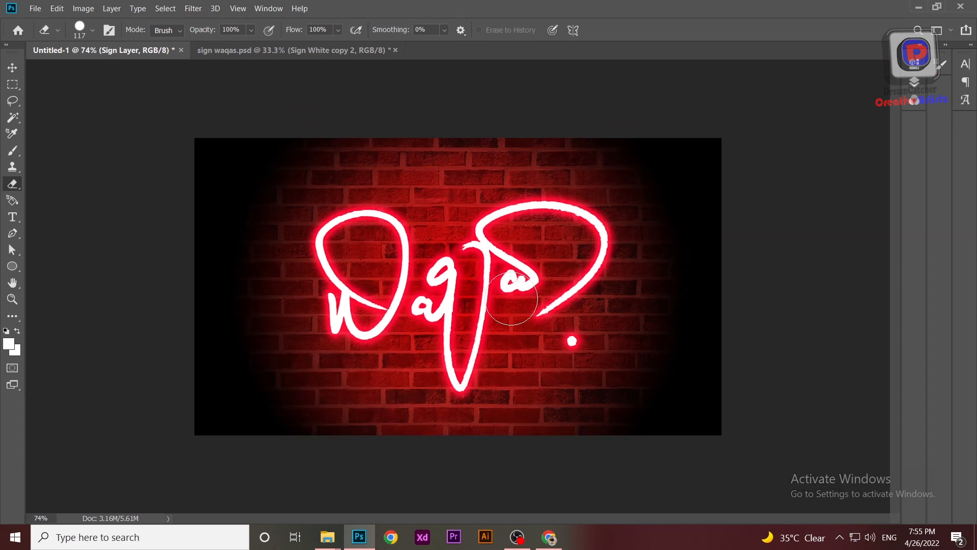
pyautogui.scroll(6, 511, 298)
pyautogui.scroll(-4, 511, 299)
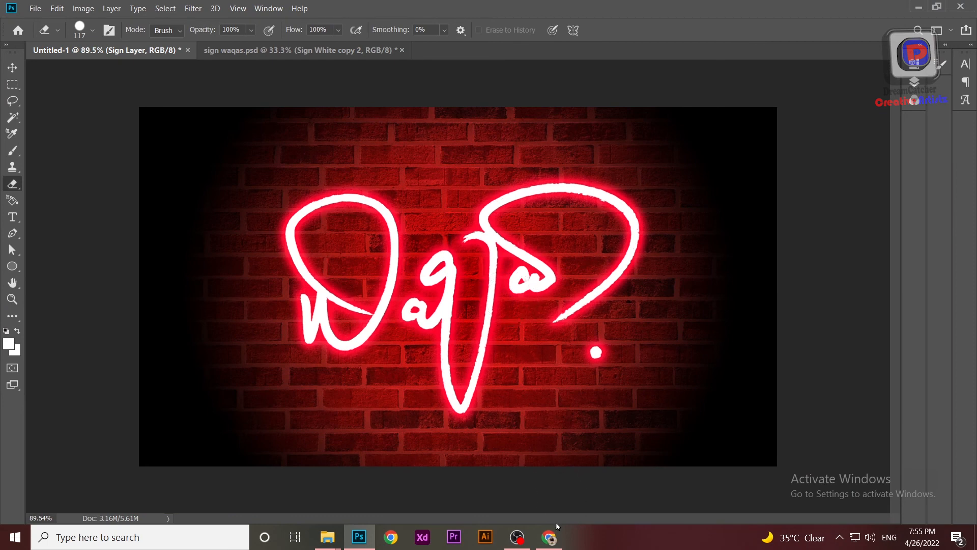
pyautogui.scroll(1, 481, 400)
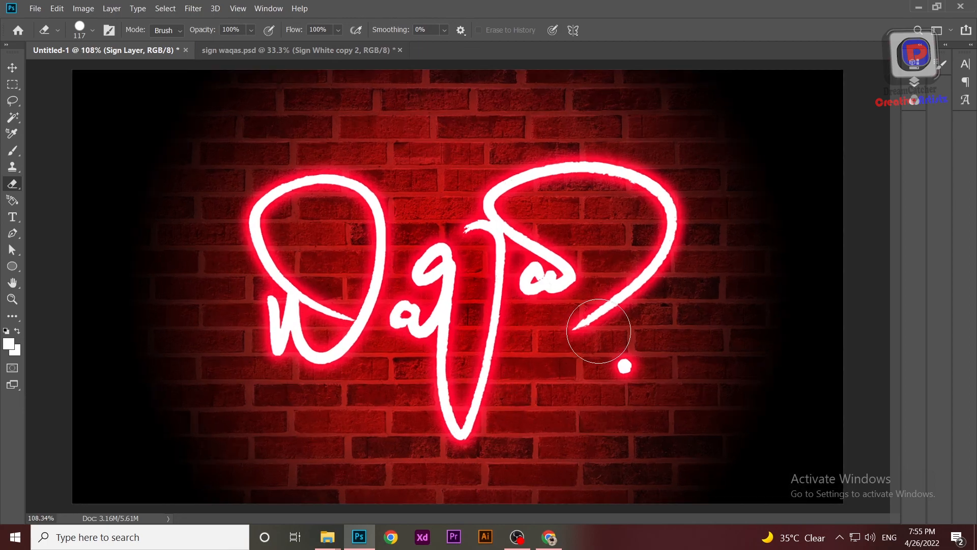